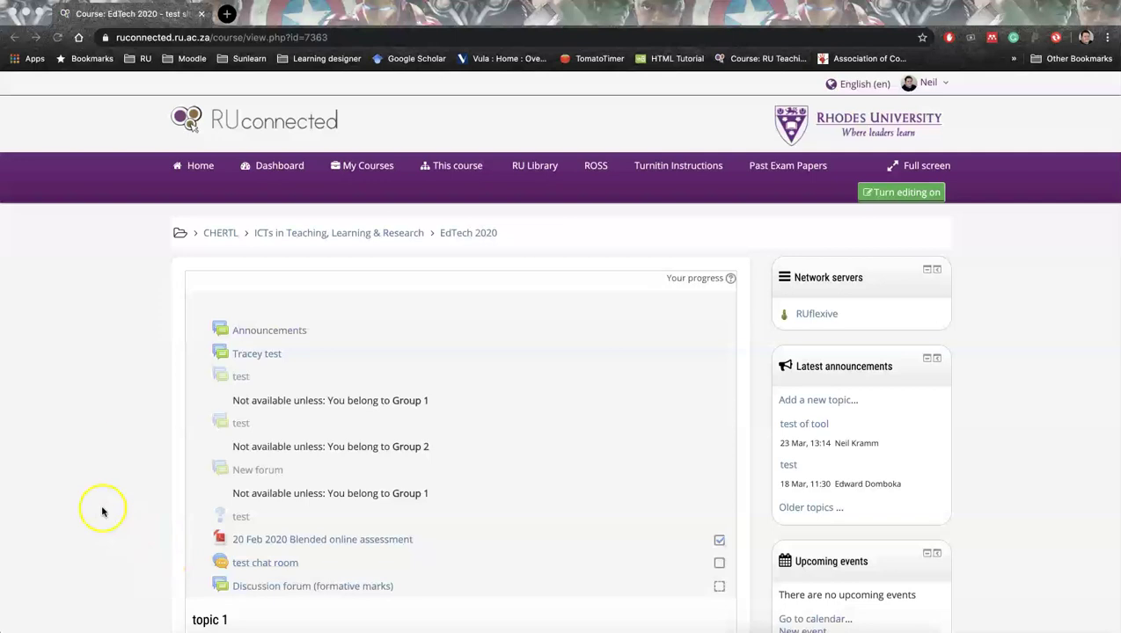
- Turn on editing for the EdTech 2020 course
scroll(122, 450, "down", 1)
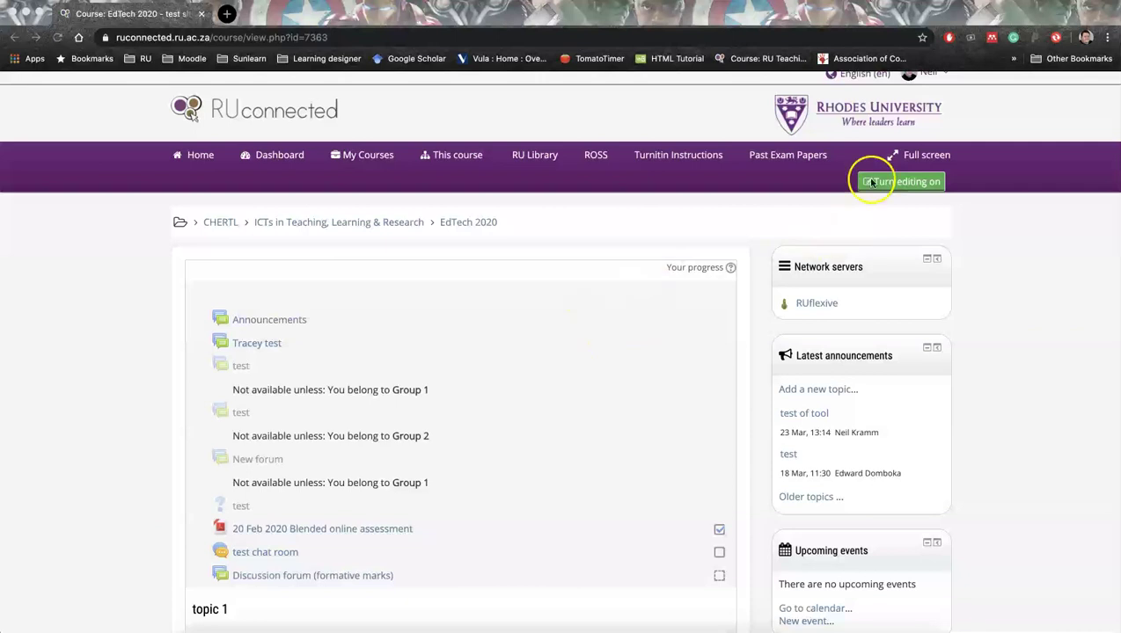
left_click(902, 184)
scroll(606, 248, "down", 1)
scroll(606, 247, "down", 2)
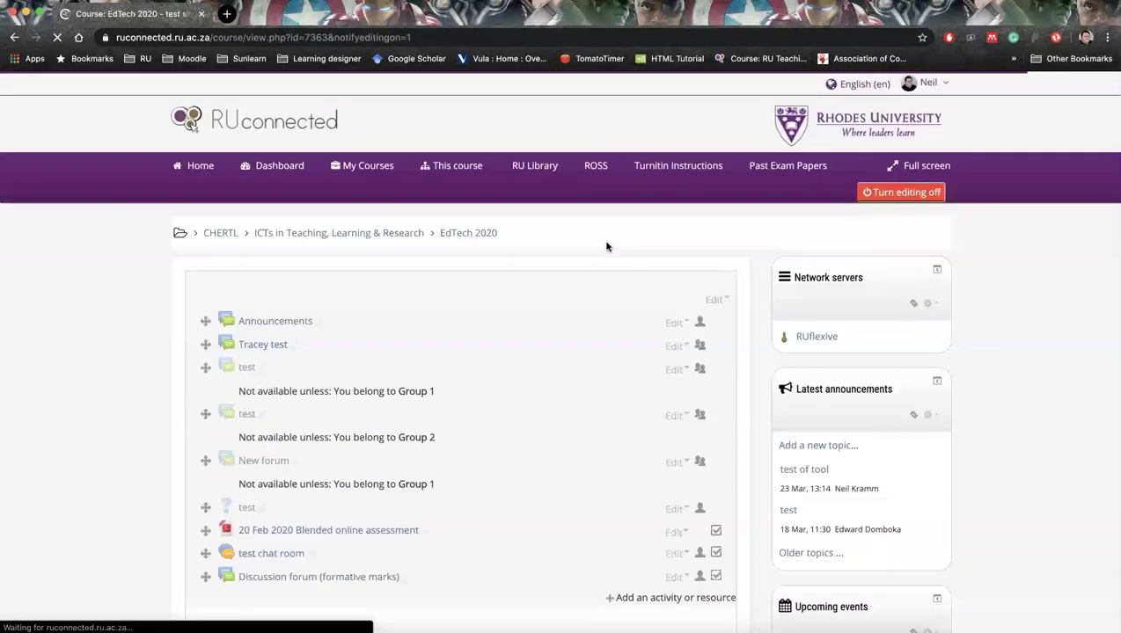
- Add one new topic section at the end of the course, below Topic 4
scroll(606, 247, "down", 3)
scroll(606, 247, "down", 5)
scroll(606, 247, "down", 3)
left_click(710, 317)
left_click(557, 271)
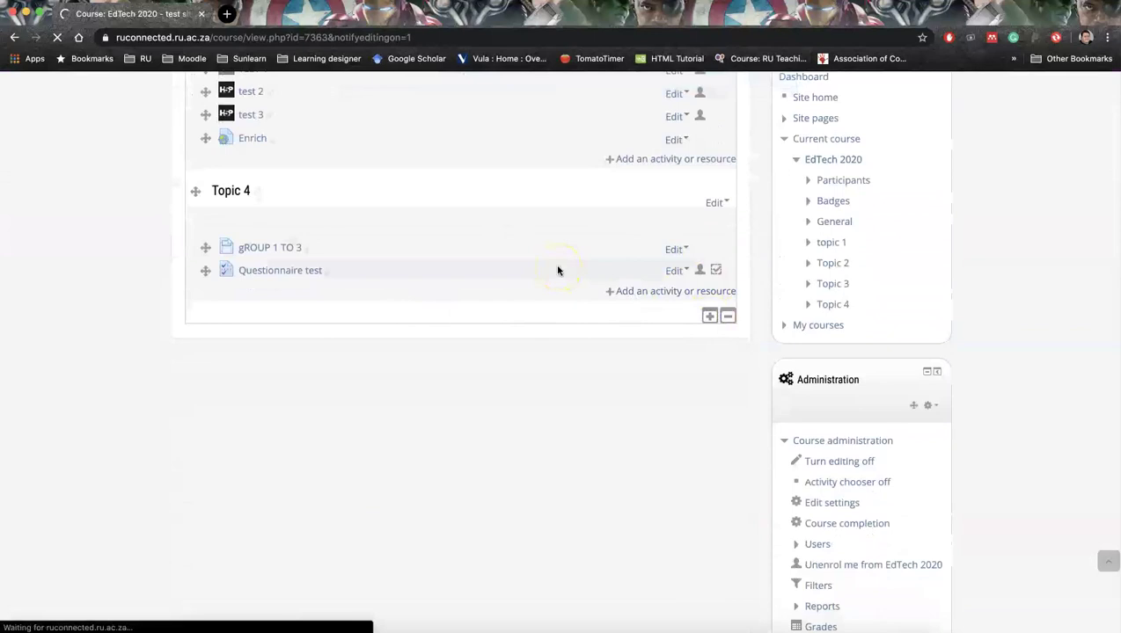
left_click(501, 270)
- Add a Forum activity to the Topic 5 section
scroll(528, 264, "up", 1)
scroll(528, 256, "up", 1)
scroll(563, 229, "up", 1)
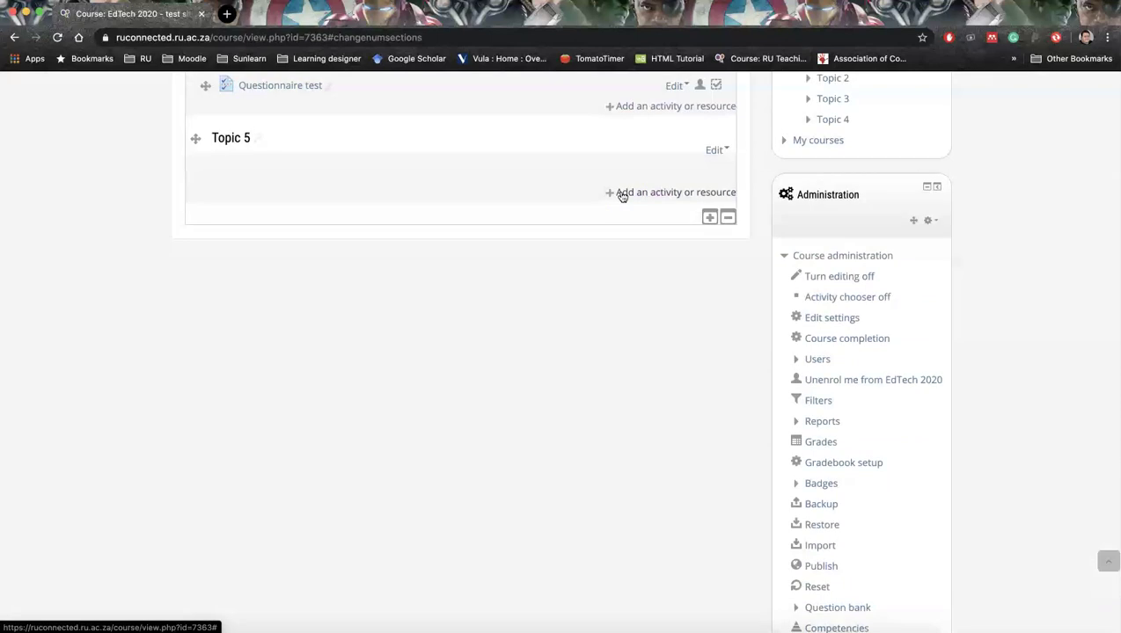
left_click(660, 215)
left_click(645, 200)
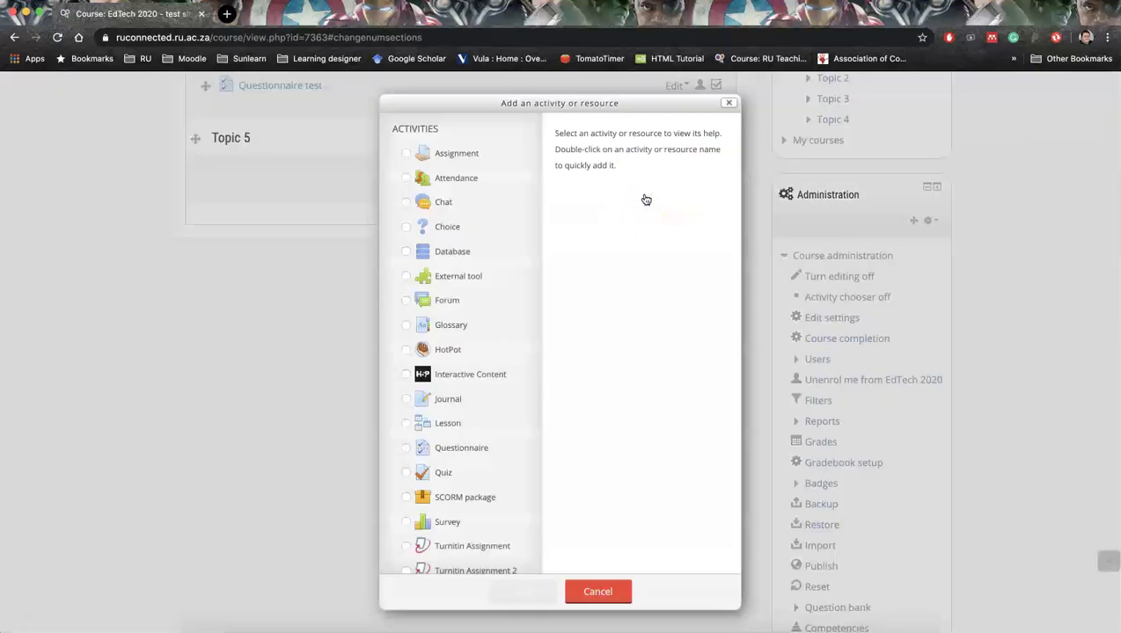
left_click(476, 229)
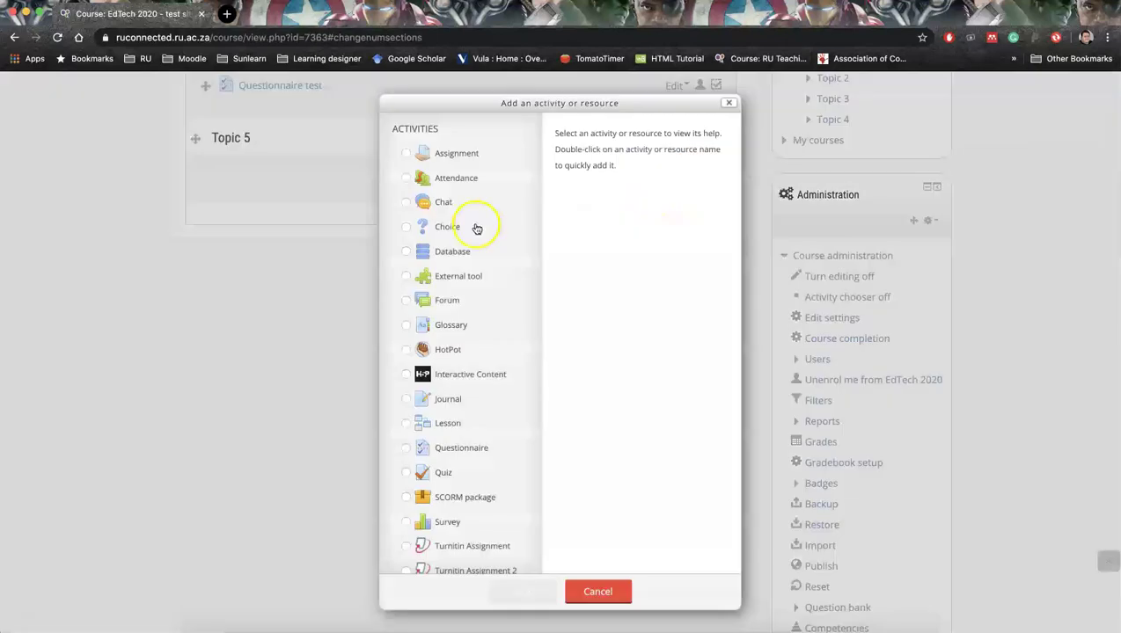
left_click(441, 303)
left_click(523, 593)
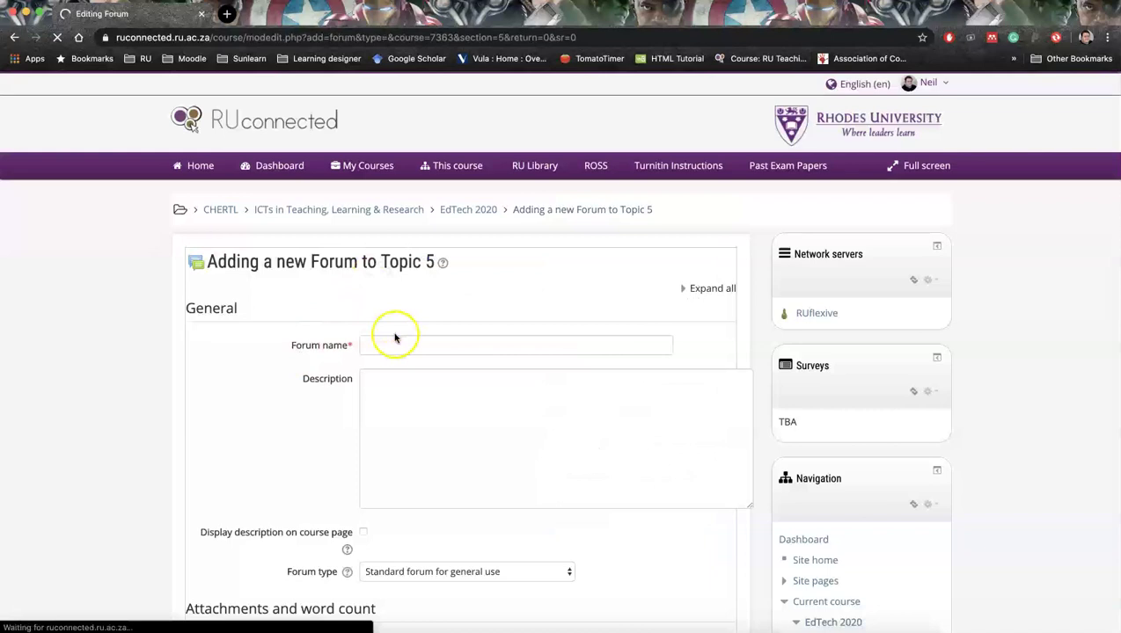
- Name the new forum "tutor 1"
left_click(397, 348)
type("tl")
type("U")
key("BackSpace")
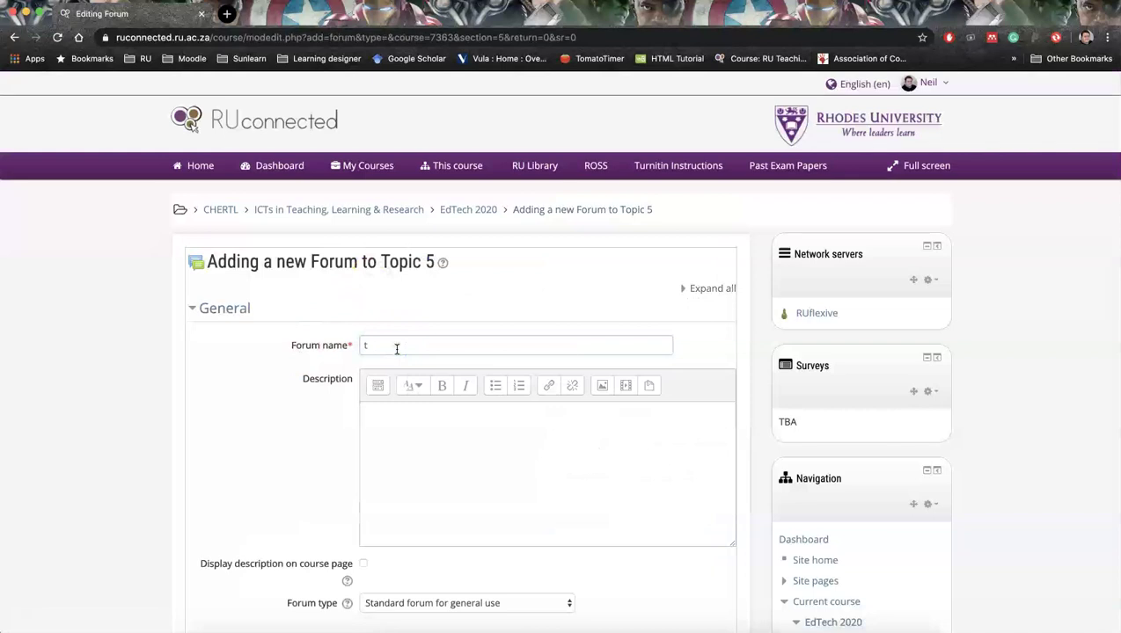
left_click(428, 349)
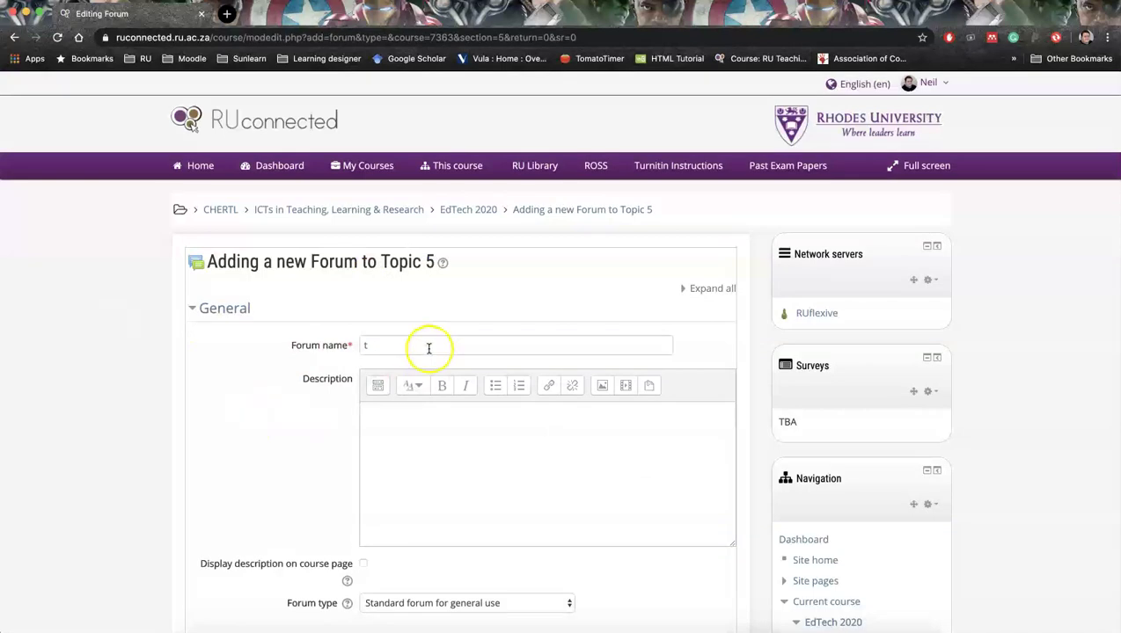
type("utor 1")
- Review the available forum types and select Standard forum for general use
left_click(309, 471)
scroll(308, 471, "down", 3)
scroll(309, 470, "down", 1)
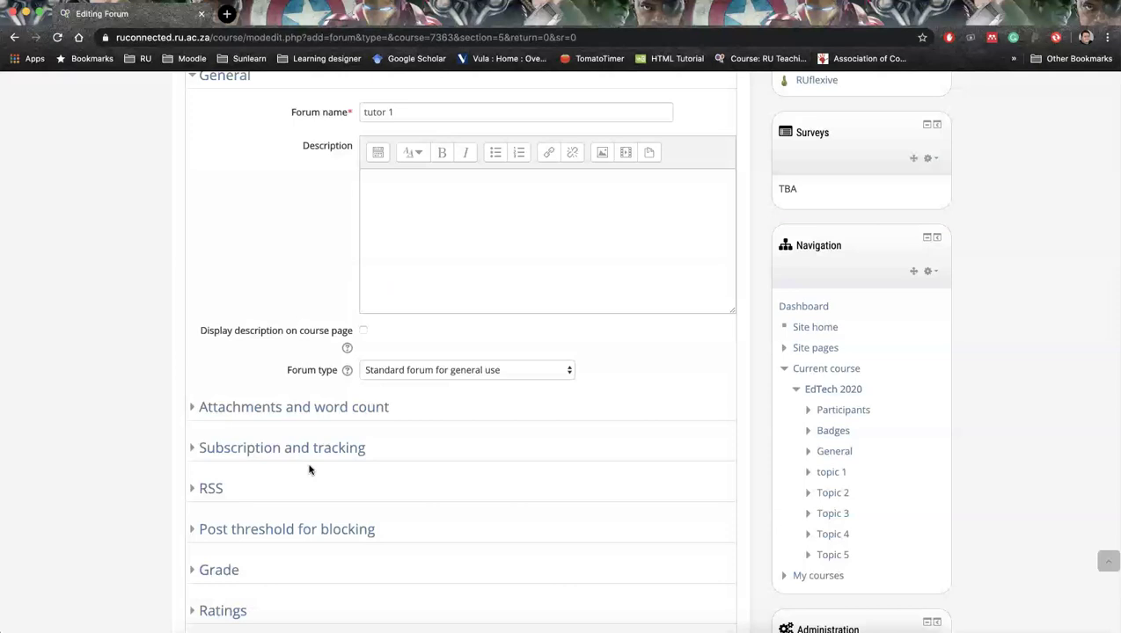
left_click(410, 480)
left_click(409, 368)
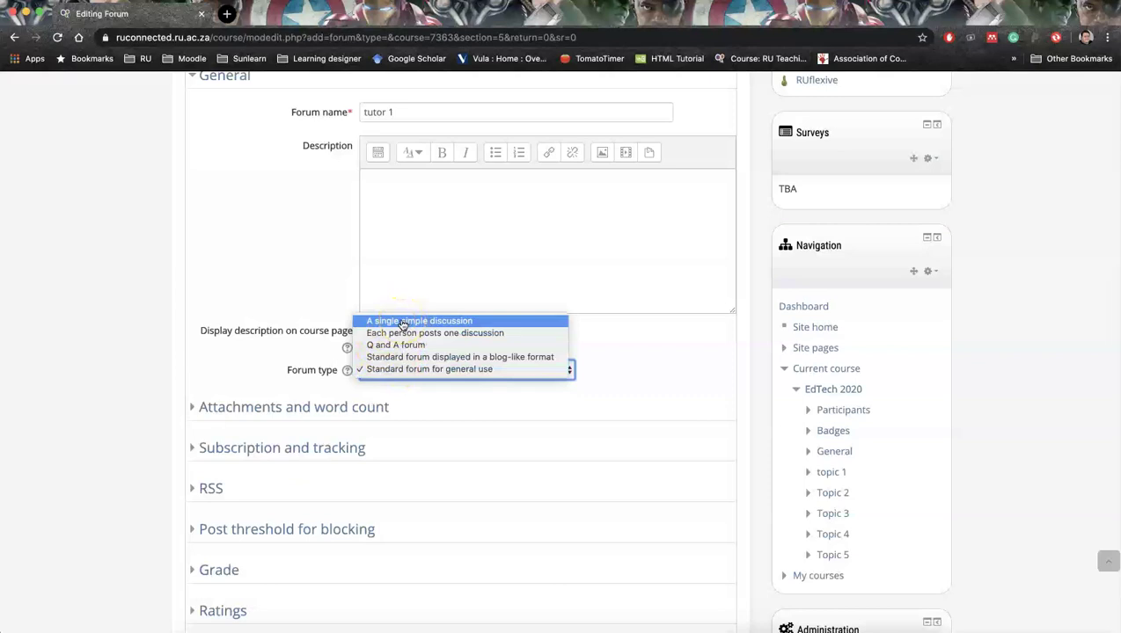
left_click(403, 335)
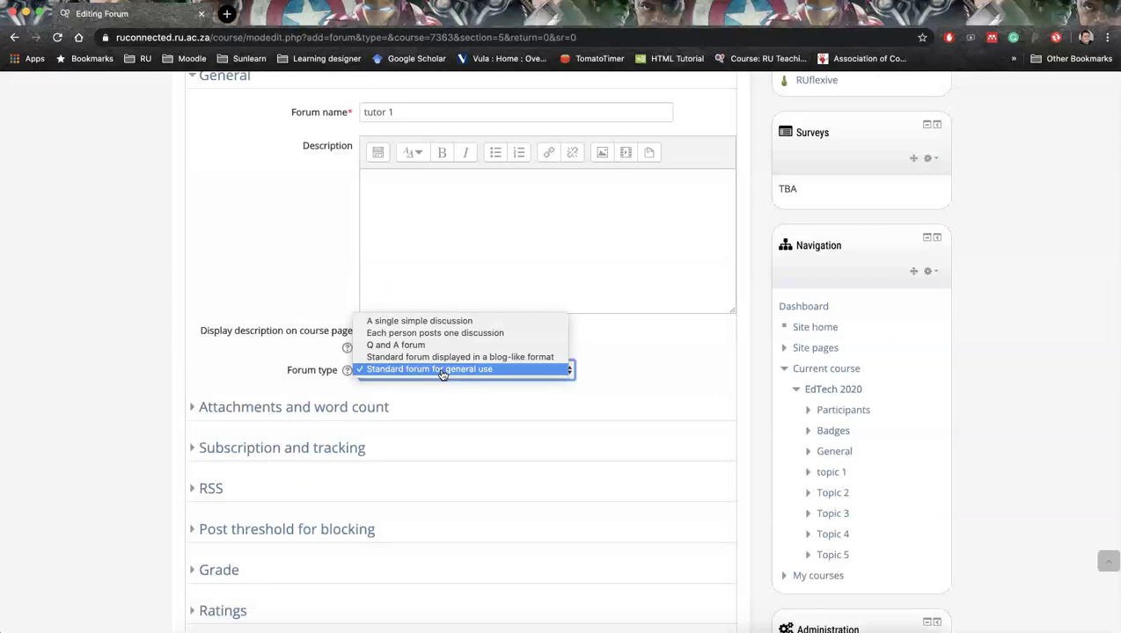
left_click(442, 370)
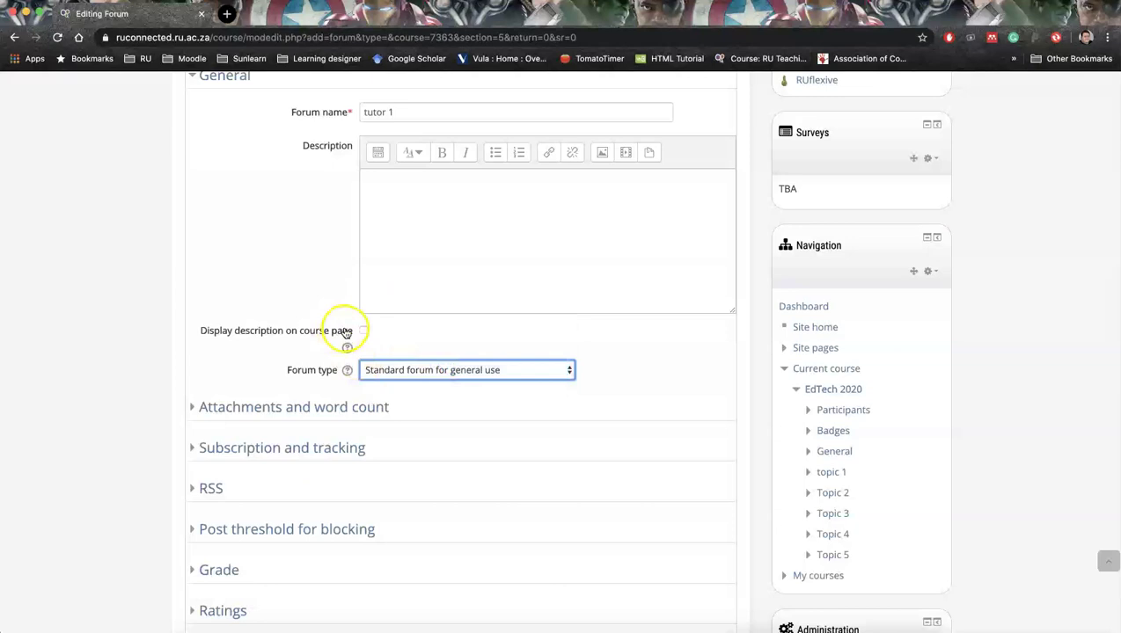
- Expand the Attachments and word count settings to examine the attachment limits and word count option
scroll(313, 339, "down", 1)
scroll(313, 338, "down", 2)
left_click(194, 316)
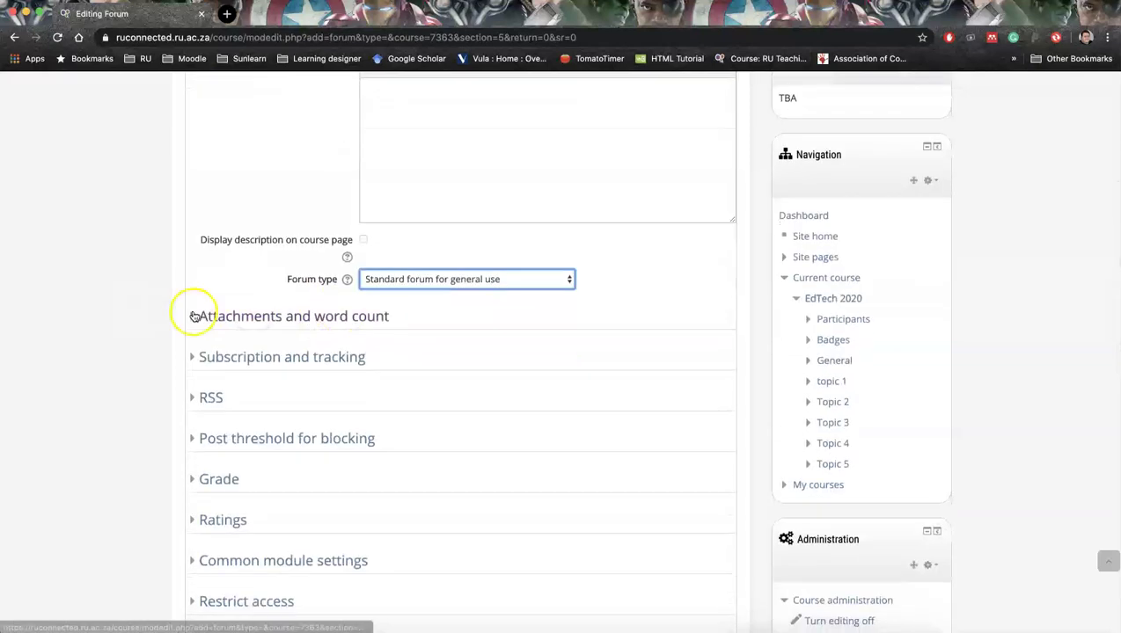
left_click(219, 319)
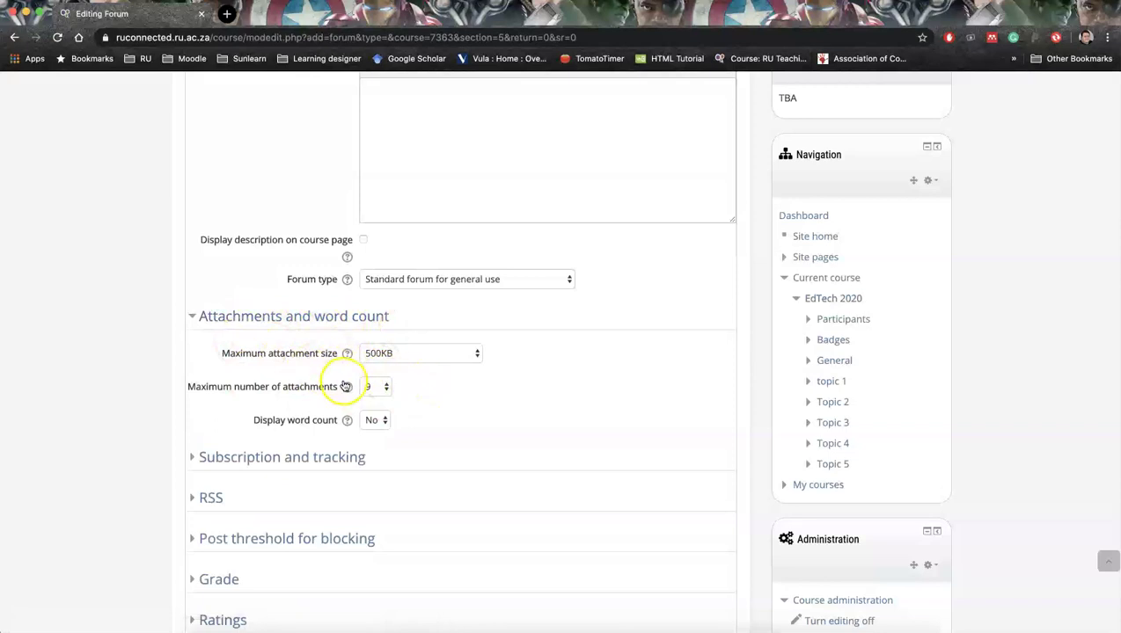
- Set the forum's subscription mode to Subscription disabled in the Subscription and tracking settings
scroll(353, 400, "down", 2)
scroll(334, 400, "down", 1)
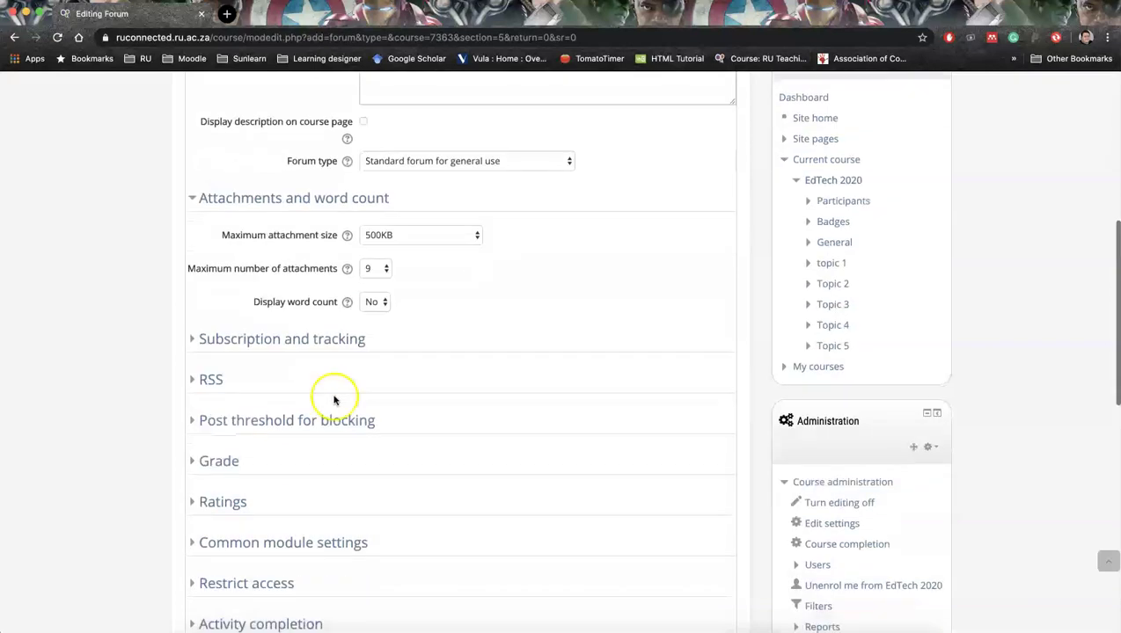
left_click(228, 342)
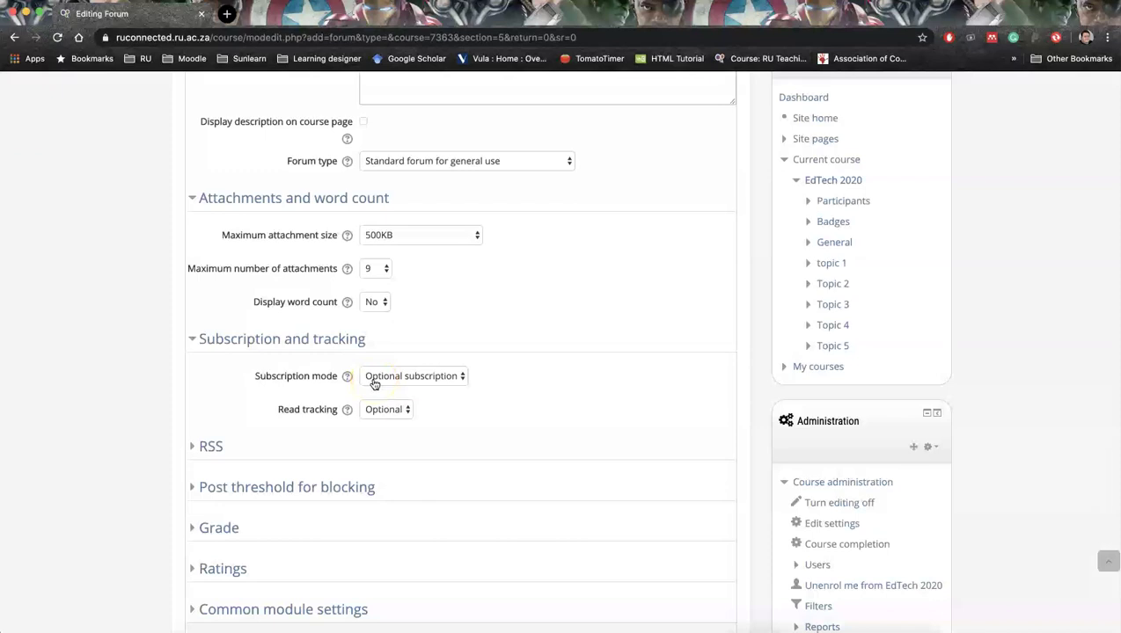
left_click(374, 384)
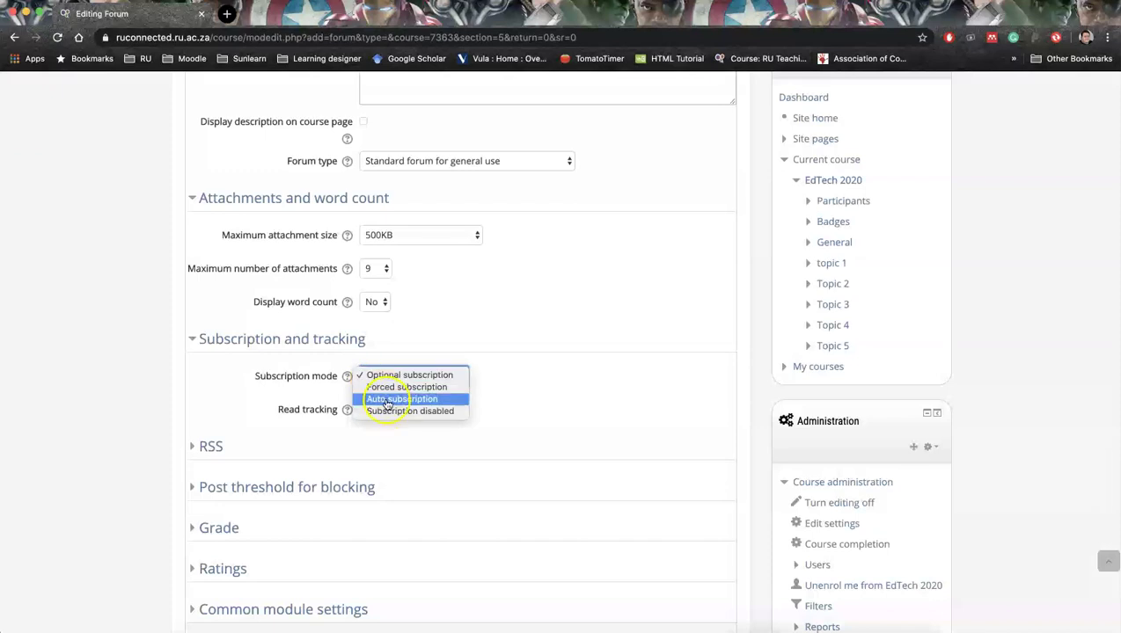
left_click(388, 411)
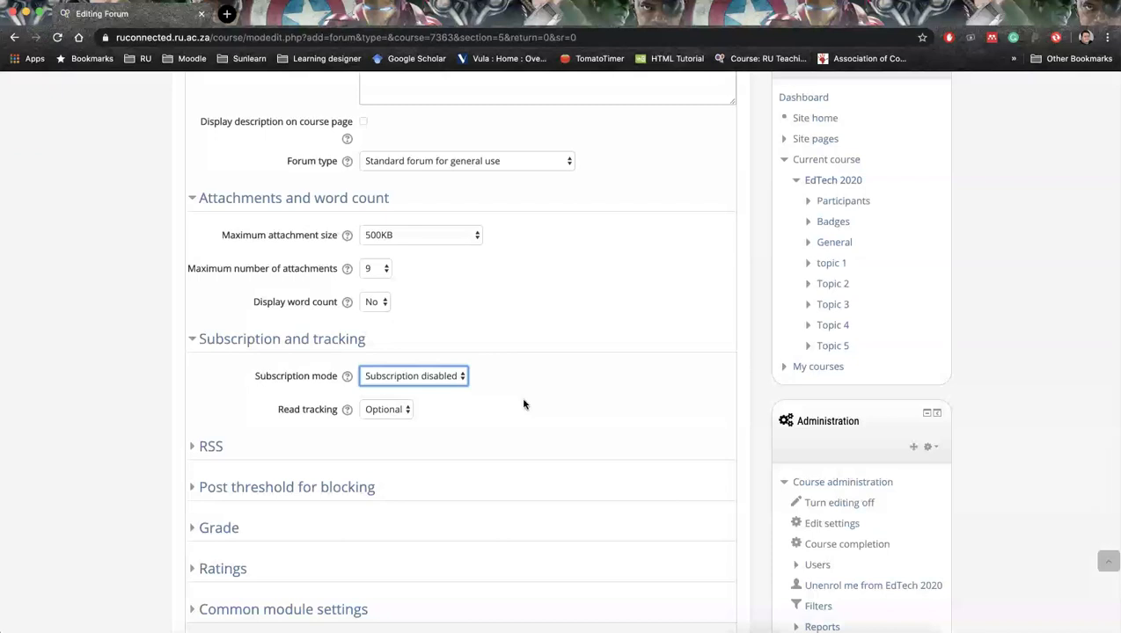
- Examine the forum's Grade and Ratings settings, collapsing each section after viewing it
scroll(528, 324, "down", 1)
scroll(528, 323, "down", 3)
scroll(218, 273, "down", 1)
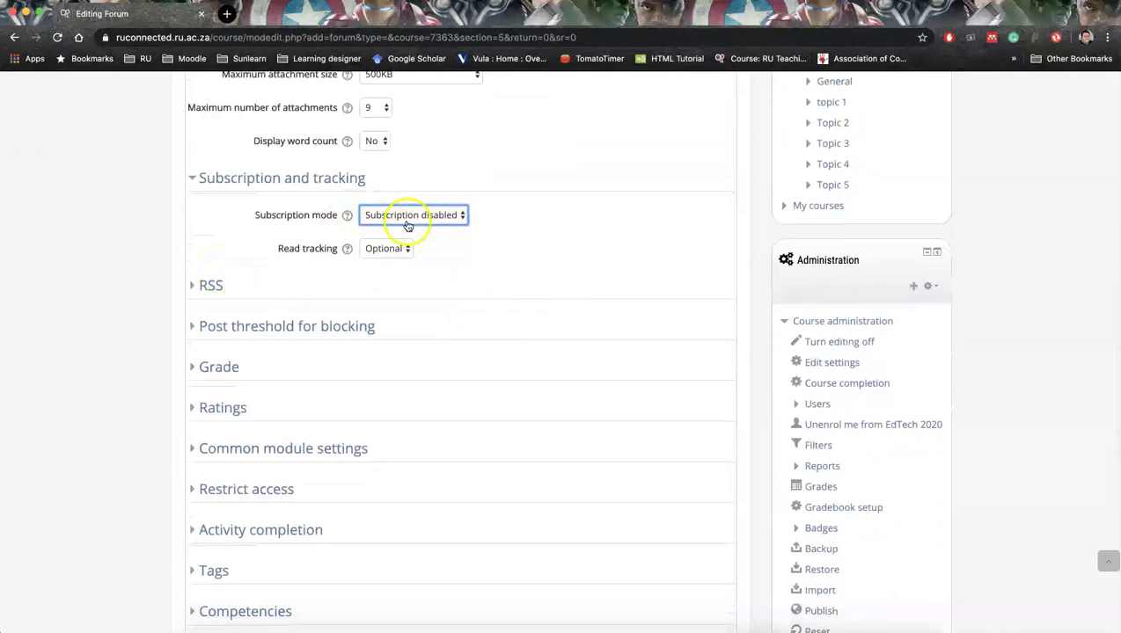
scroll(212, 324, "down", 1)
scroll(212, 324, "down", 3)
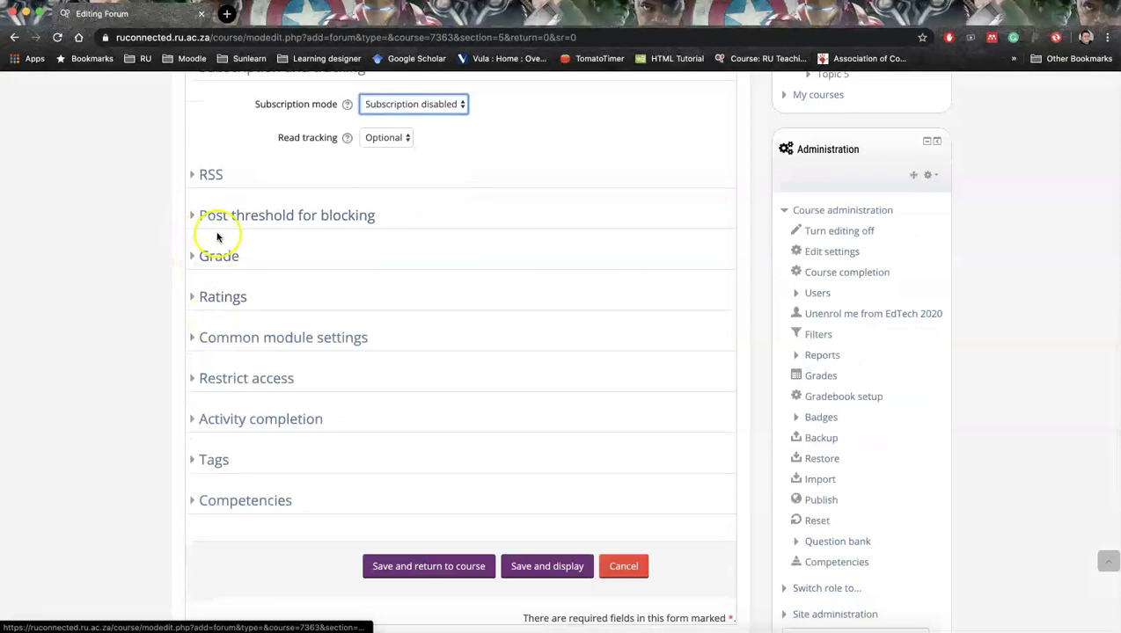
left_click(206, 260)
left_click(203, 260)
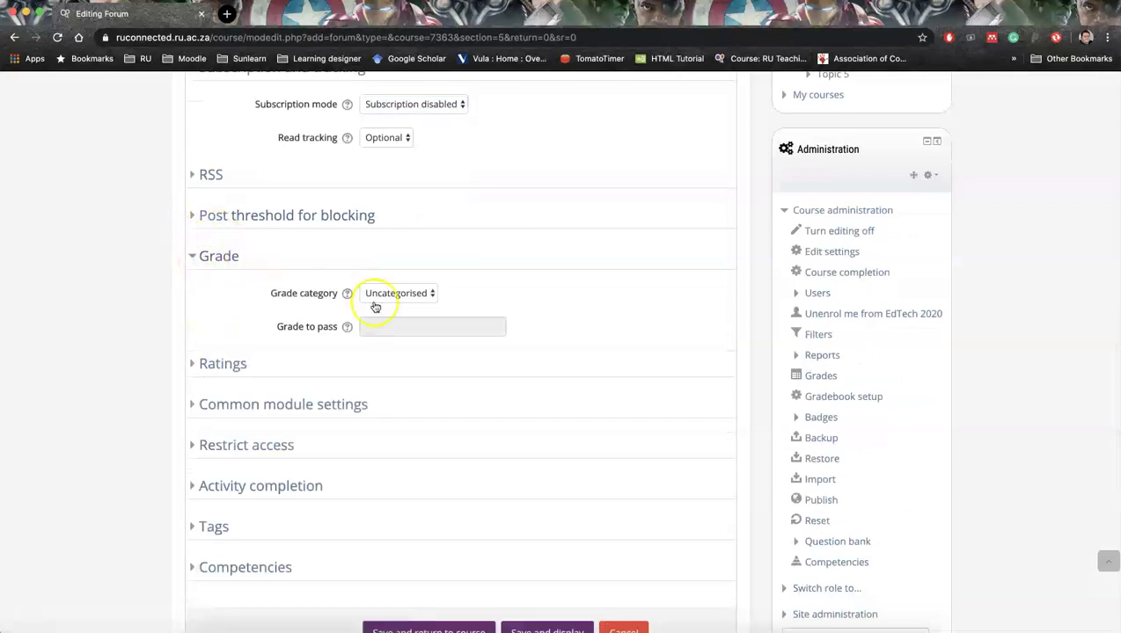
left_click(220, 257)
left_click(201, 303)
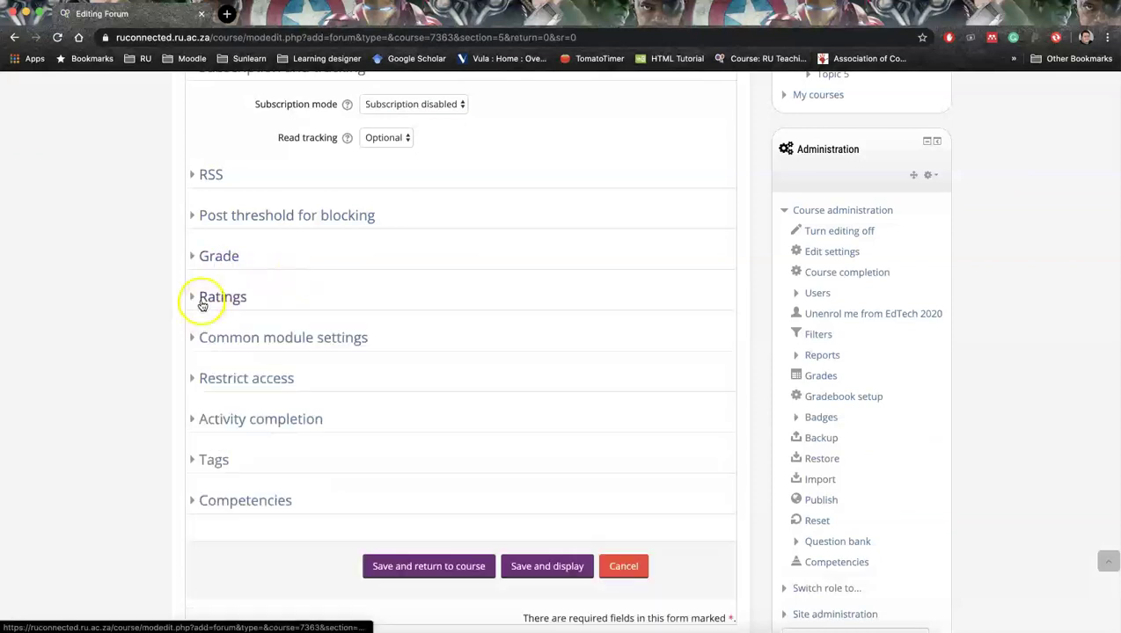
scroll(370, 224, "down", 3)
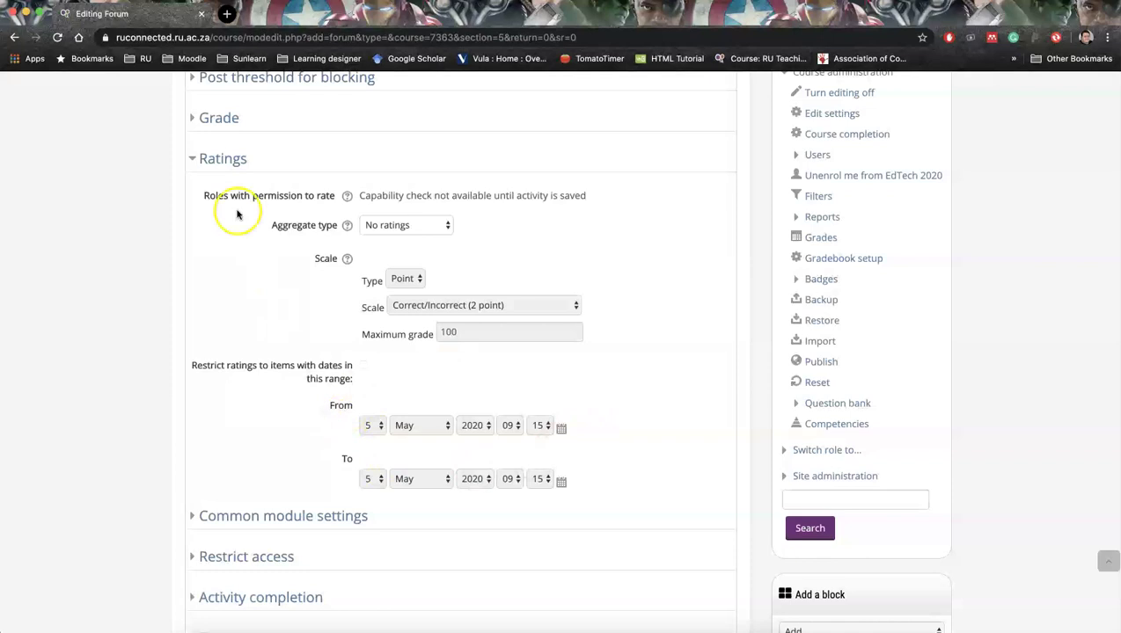
left_click(192, 162)
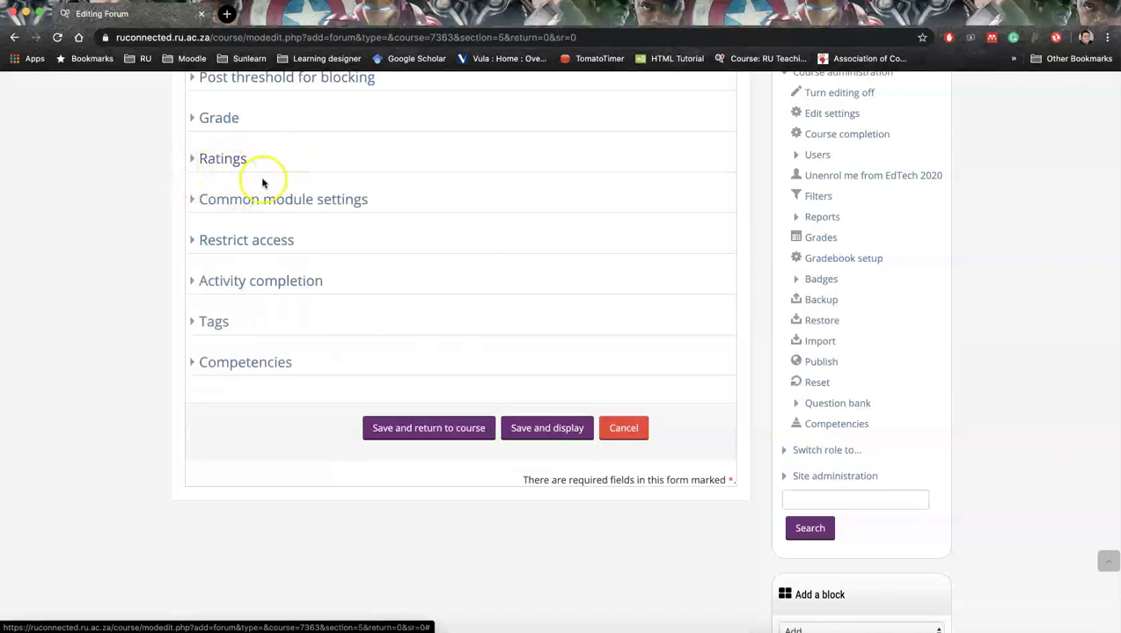
- Set the group mode to Visible groups in the Common module settings
scroll(289, 262, "down", 1)
scroll(289, 262, "down", 1)
left_click(210, 178)
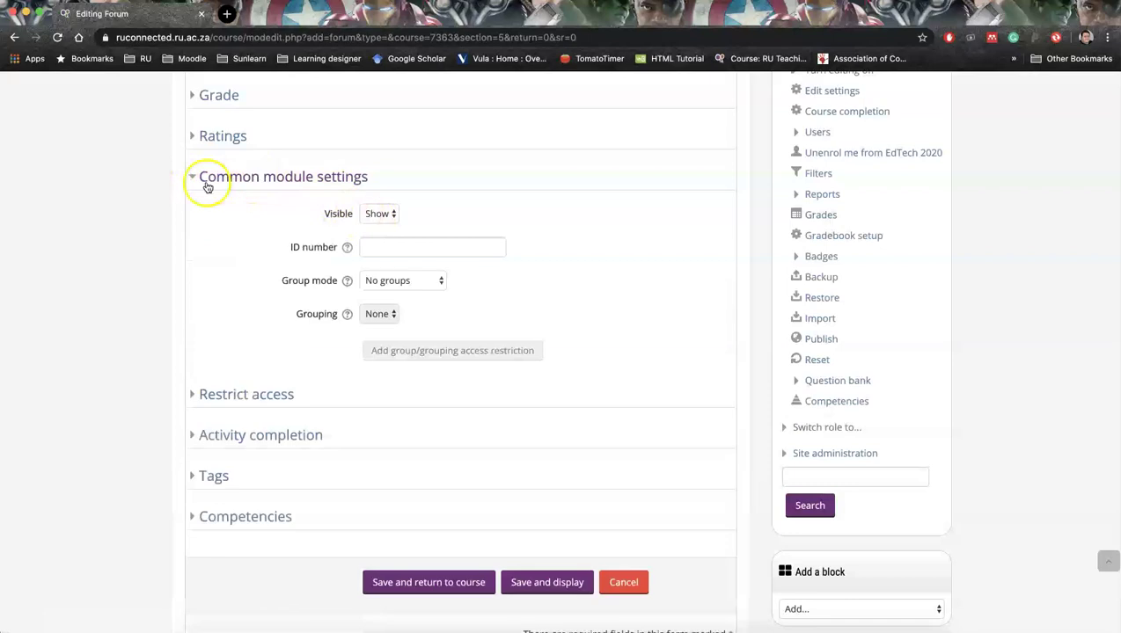
left_click(390, 282)
left_click(399, 308)
left_click(402, 306)
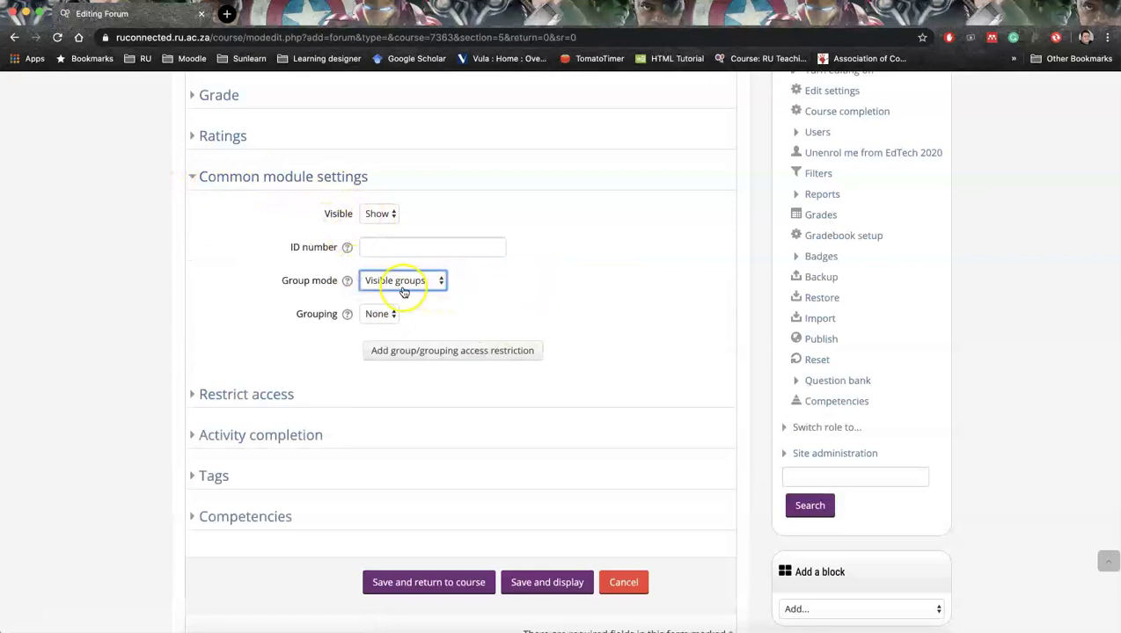
- Add a group access restriction so that students must belong to Group 1
left_click(230, 390)
scroll(347, 416, "down", 1)
scroll(370, 400, "down", 1)
scroll(410, 287, "up", 5)
scroll(410, 286, "up", 9)
scroll(410, 287, "down", 15)
left_click(399, 266)
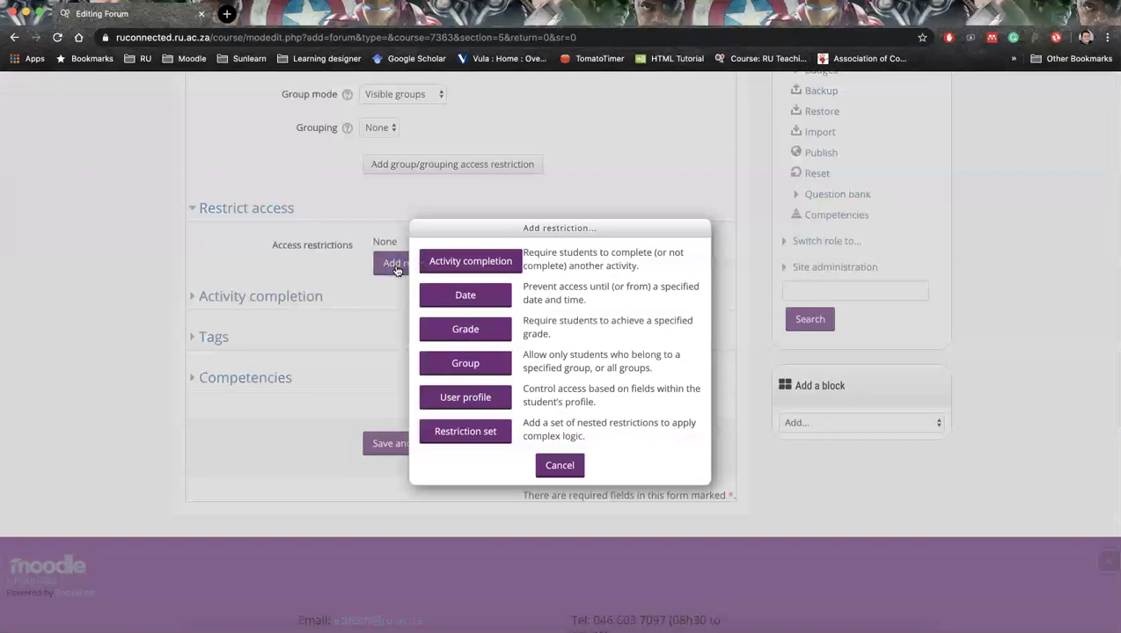
left_click(402, 284)
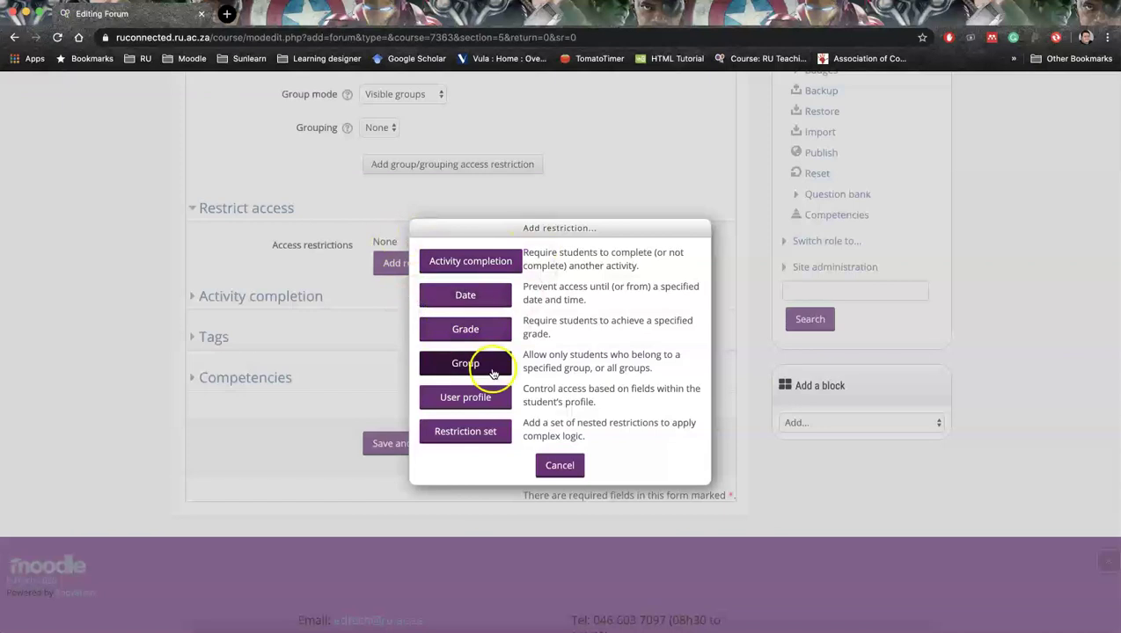
left_click(493, 374)
left_click(437, 277)
left_click(432, 300)
left_click(401, 304)
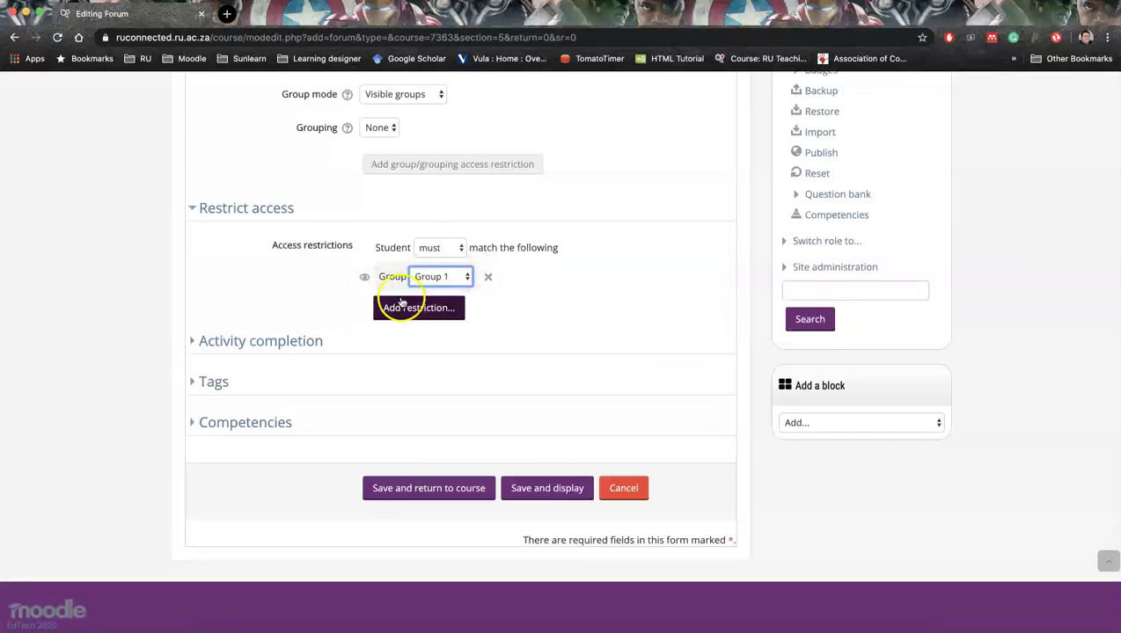
- Look over the Activity completion settings, save the forum and return to the course
left_click(240, 341)
scroll(380, 405, "down", 1)
scroll(244, 233, "down", 1)
left_click(244, 230)
scroll(387, 379, "down", 1)
left_click(406, 368)
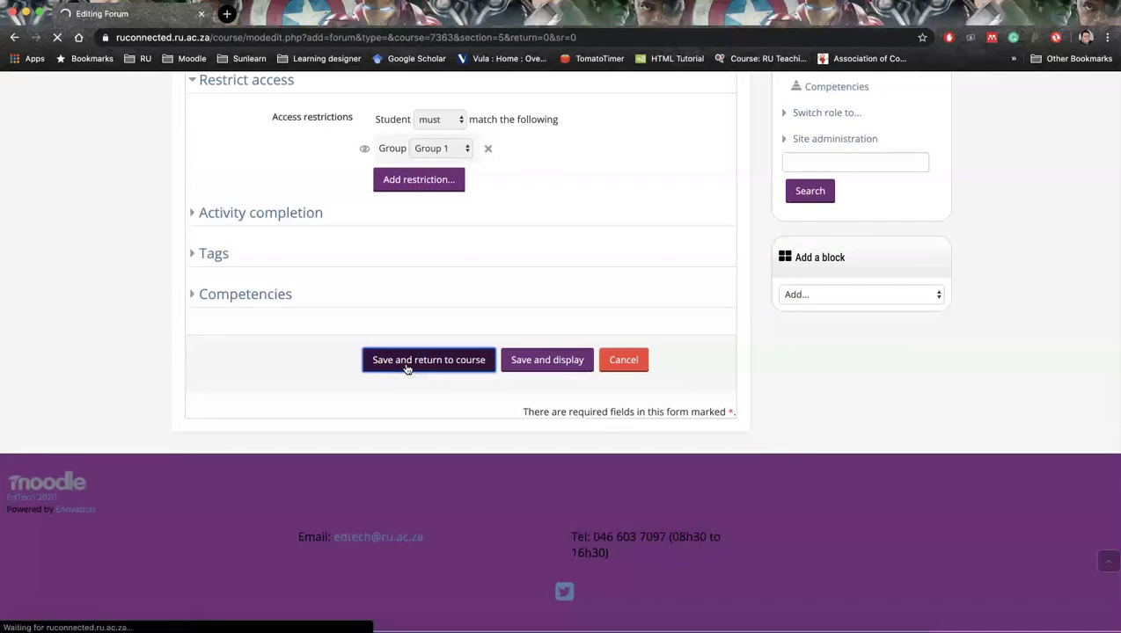
- Open the tutor 1 forum from Topic 5
scroll(270, 234, "up", 1)
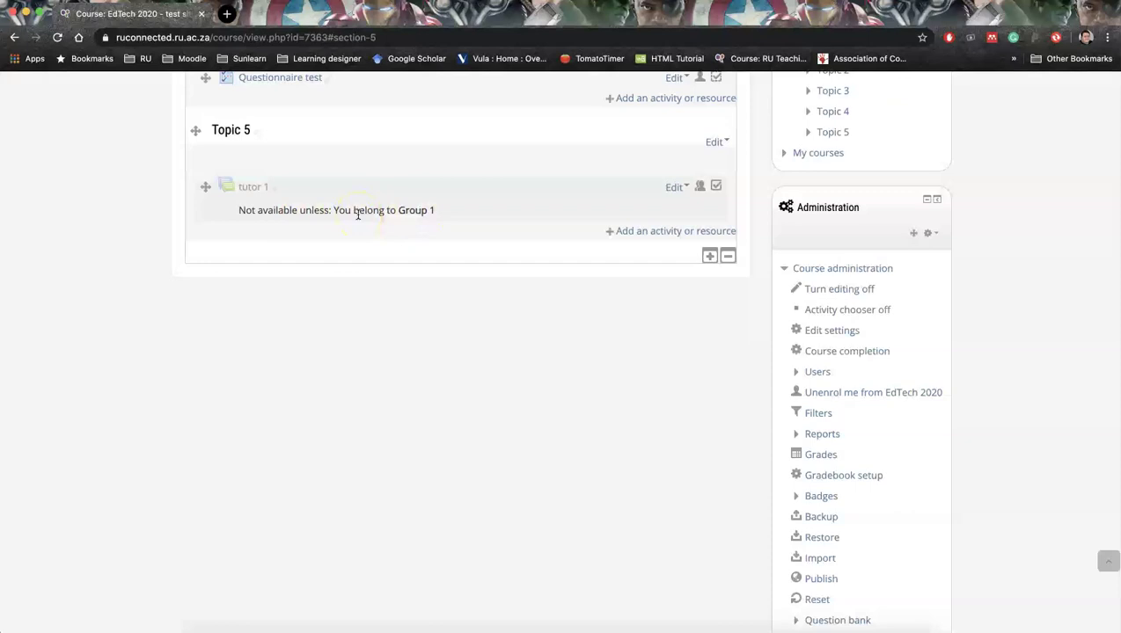
left_click(259, 188)
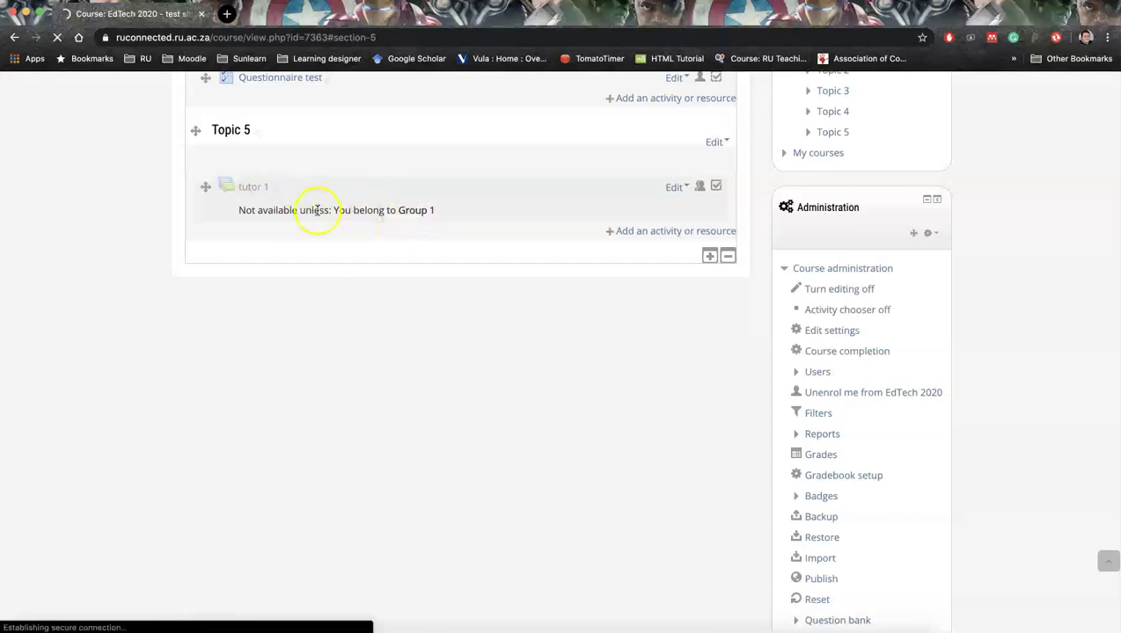
scroll(395, 317, "down", 1)
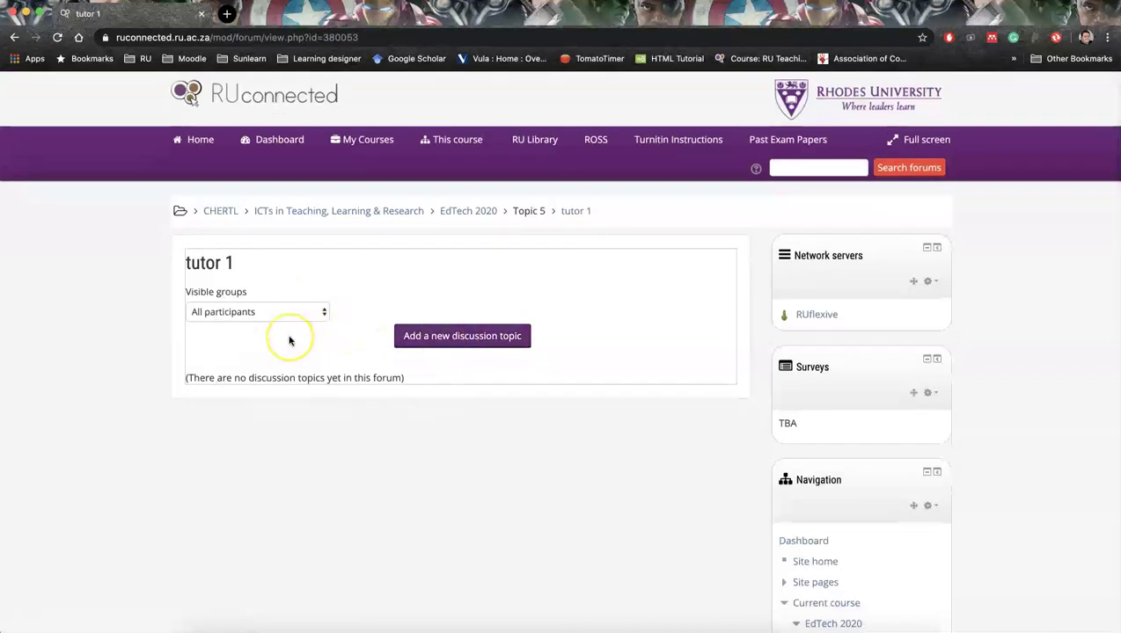
- Expand the Subscription mode options under Forum administration to examine the available modes
scroll(566, 401, "down", 1)
scroll(538, 425, "down", 2)
scroll(554, 409, "down", 1)
scroll(570, 393, "down", 3)
scroll(570, 393, "down", 6)
scroll(570, 393, "down", 3)
left_click(795, 265)
left_click(828, 349)
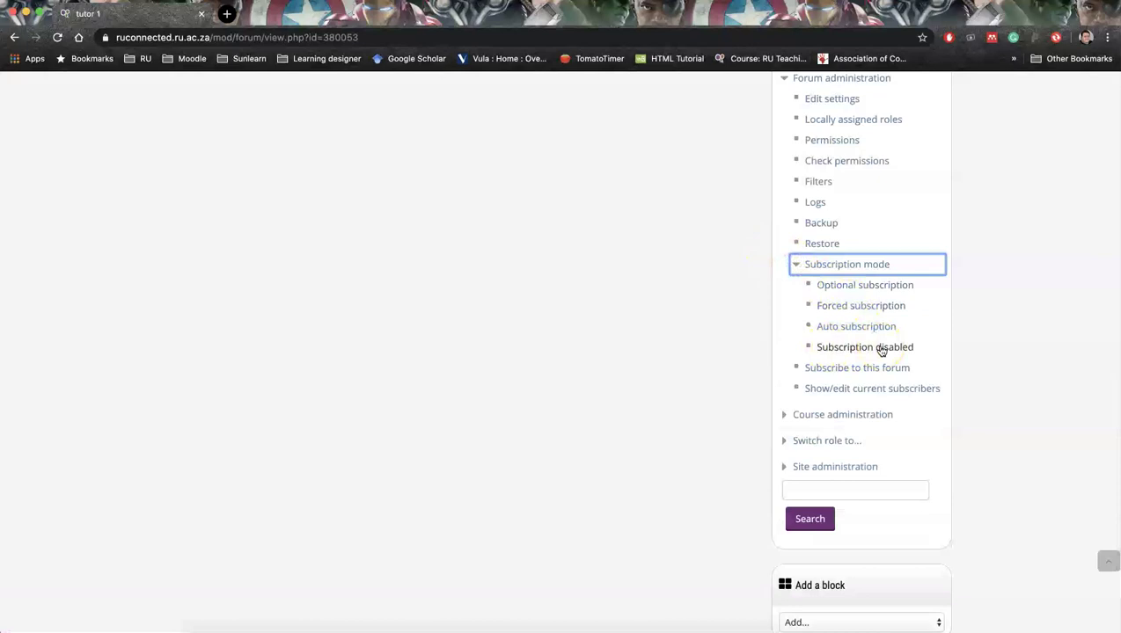
- Look over the tutor 1 forum page, including its visible groups filter and the option to add a new discussion topic
left_click(817, 303)
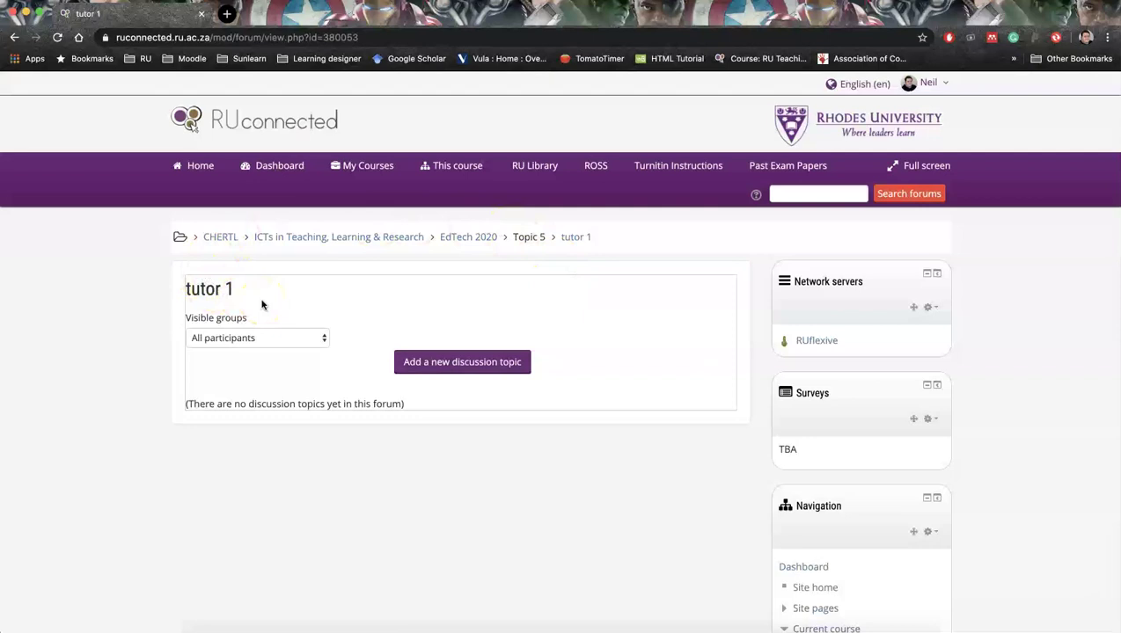
left_click(330, 338)
left_click(368, 375)
scroll(427, 417, "down", 1)
scroll(426, 417, "down", 1)
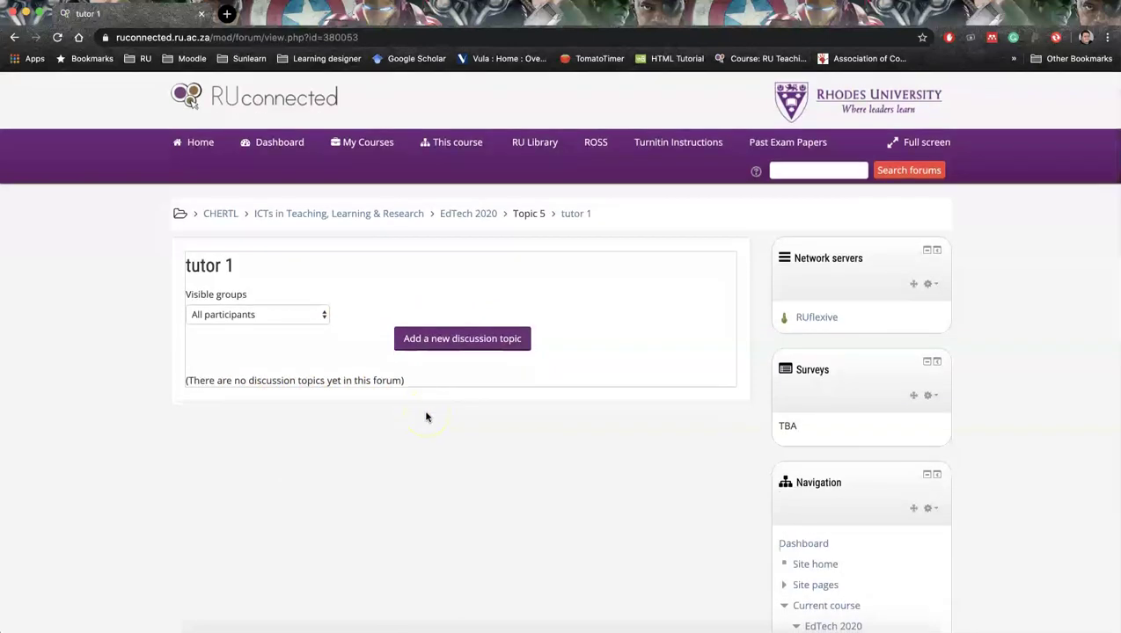
scroll(426, 417, "down", 1)
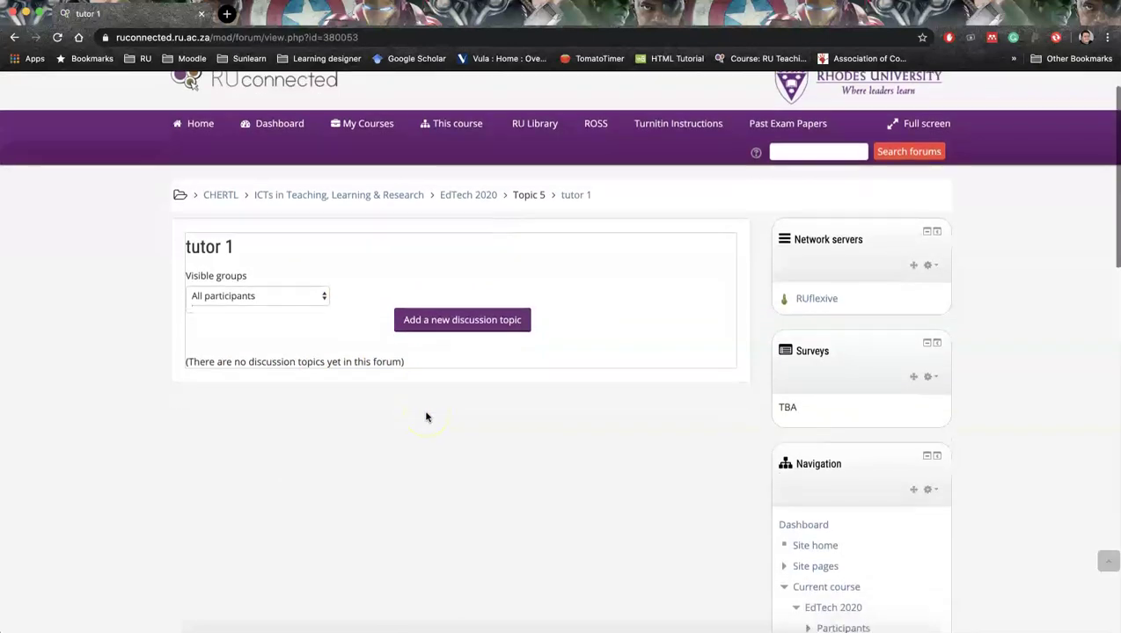
left_click(496, 317)
left_click(458, 312)
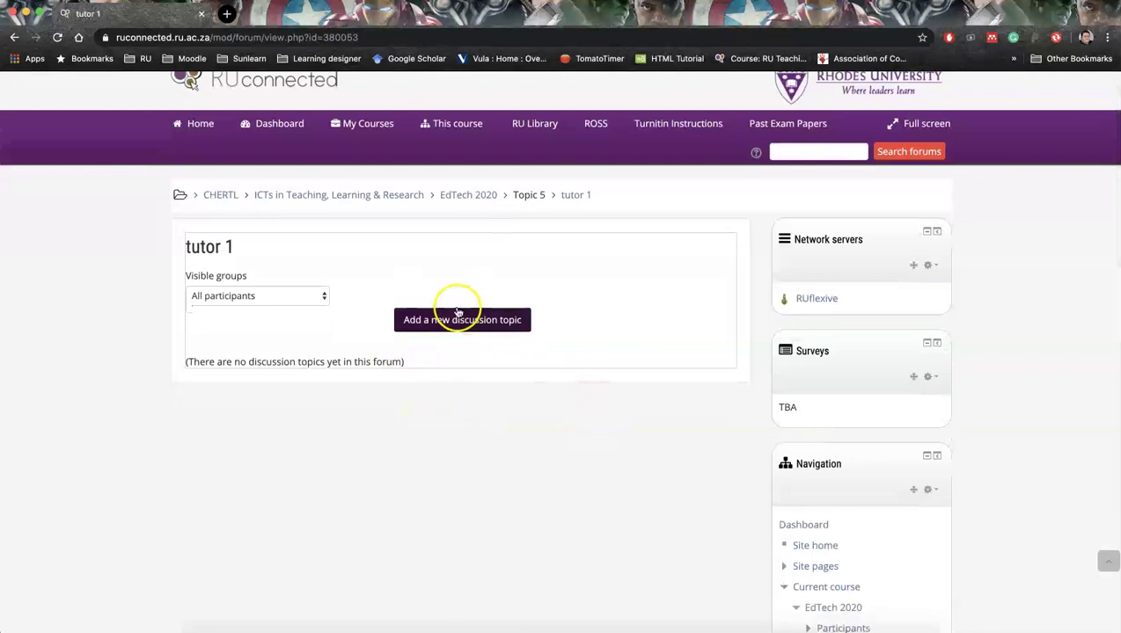
left_click(414, 322)
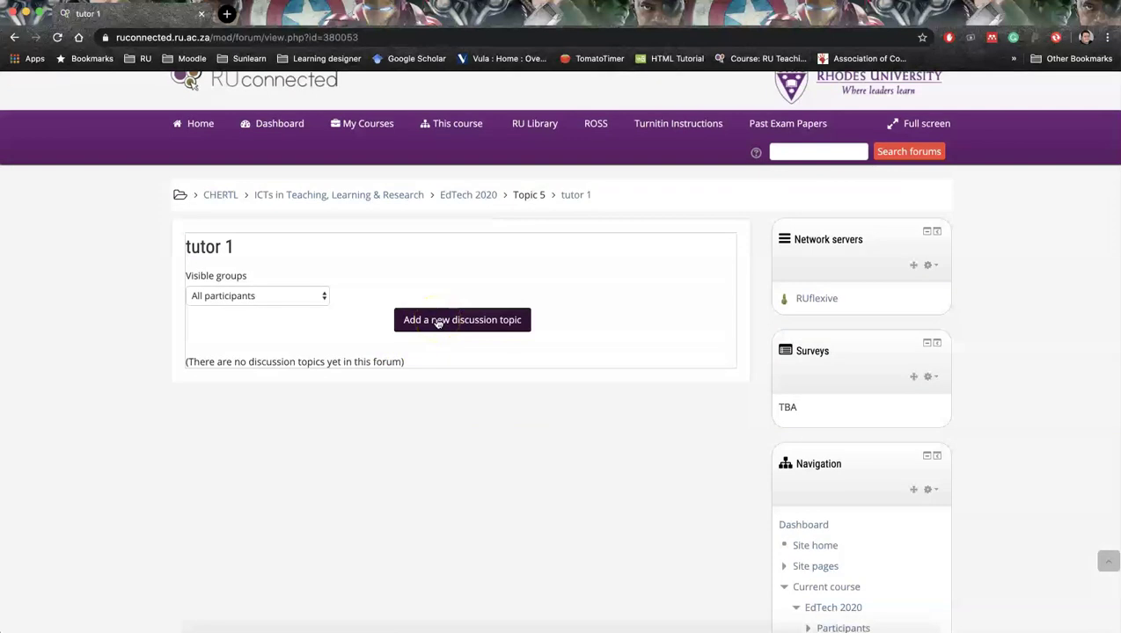
- Start a new discussion topic in the tutor 1 forum with the subject "topic 1"
left_click(320, 311)
left_click(327, 353)
left_click(504, 324)
left_click(461, 324)
left_click(451, 323)
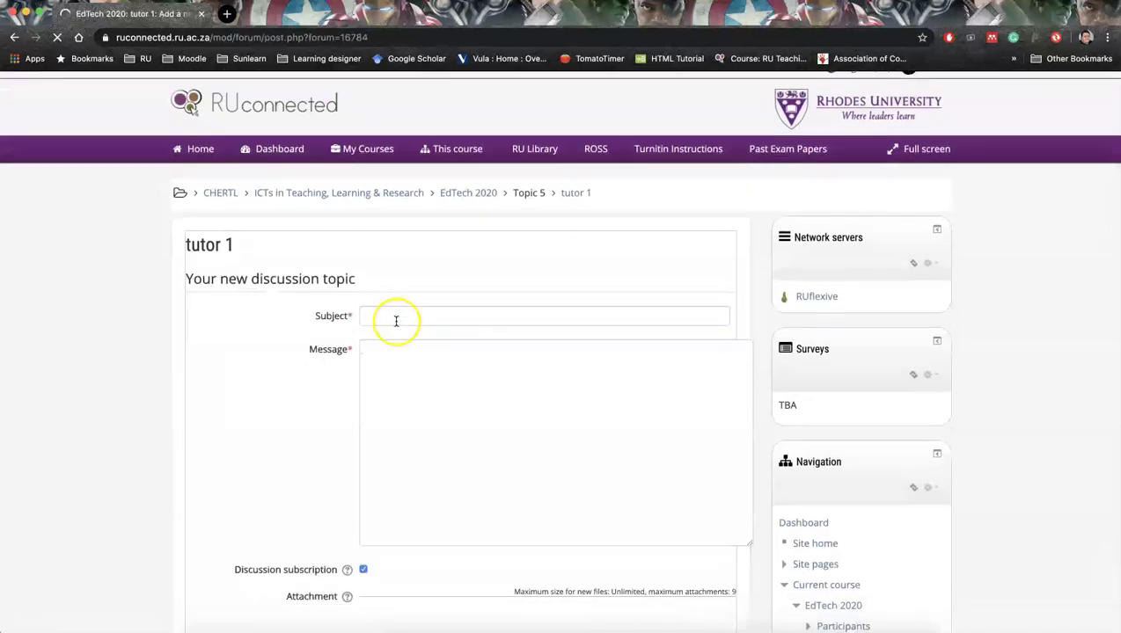
scroll(408, 325, "down", 6)
scroll(408, 325, "up", 6)
left_click(407, 311)
left_click(403, 300)
type("topic 1")
- Enter "our message" as the message of the new discussion
scroll(387, 313, "down", 2)
left_click(371, 326)
scroll(387, 322, "down", 1)
type("our message")
left_click(374, 350)
- Look over the posting options and try the notifications with no editing-time delay, switching them on and off again
scroll(459, 377, "down", 2)
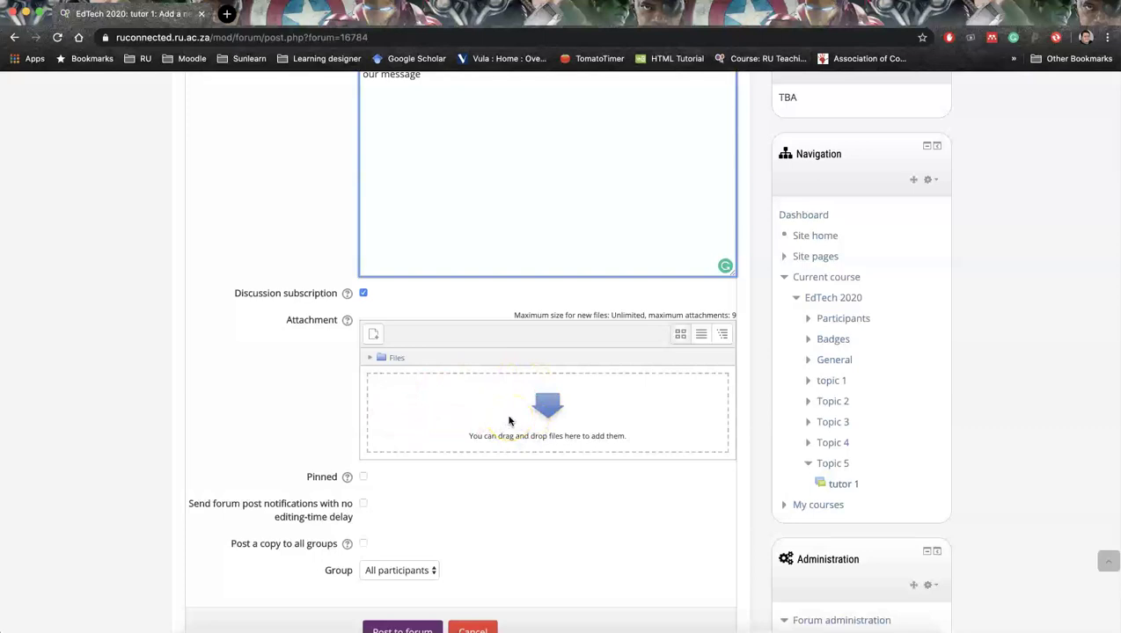
scroll(269, 414, "down", 1)
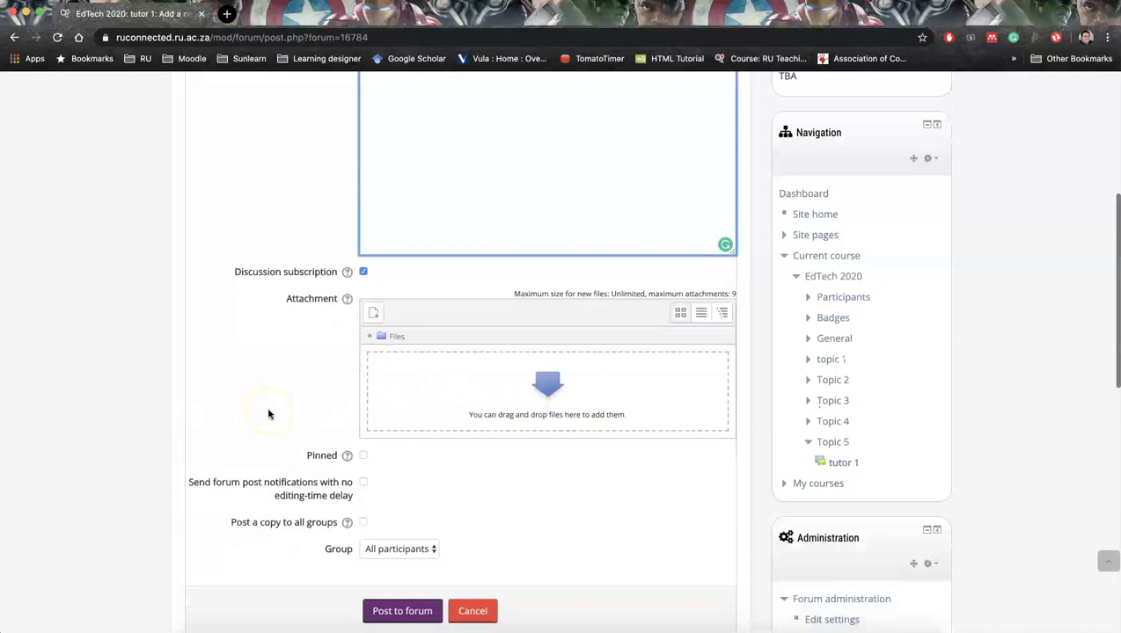
scroll(270, 414, "down", 1)
scroll(290, 386, "down", 1)
scroll(264, 378, "down", 2)
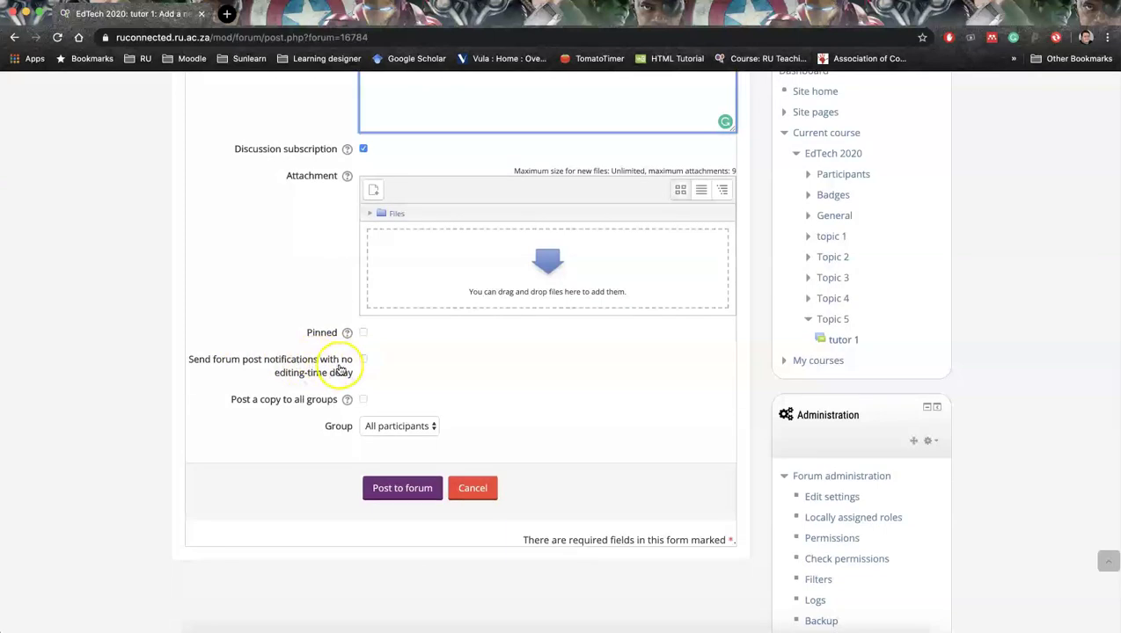
left_click(363, 362)
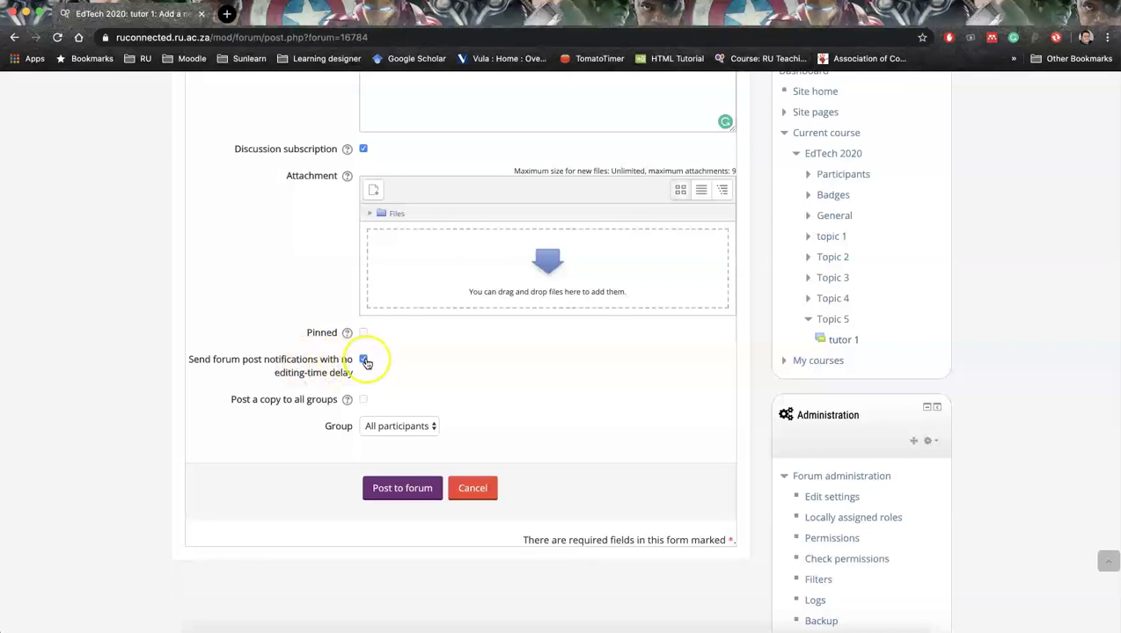
left_click(364, 361)
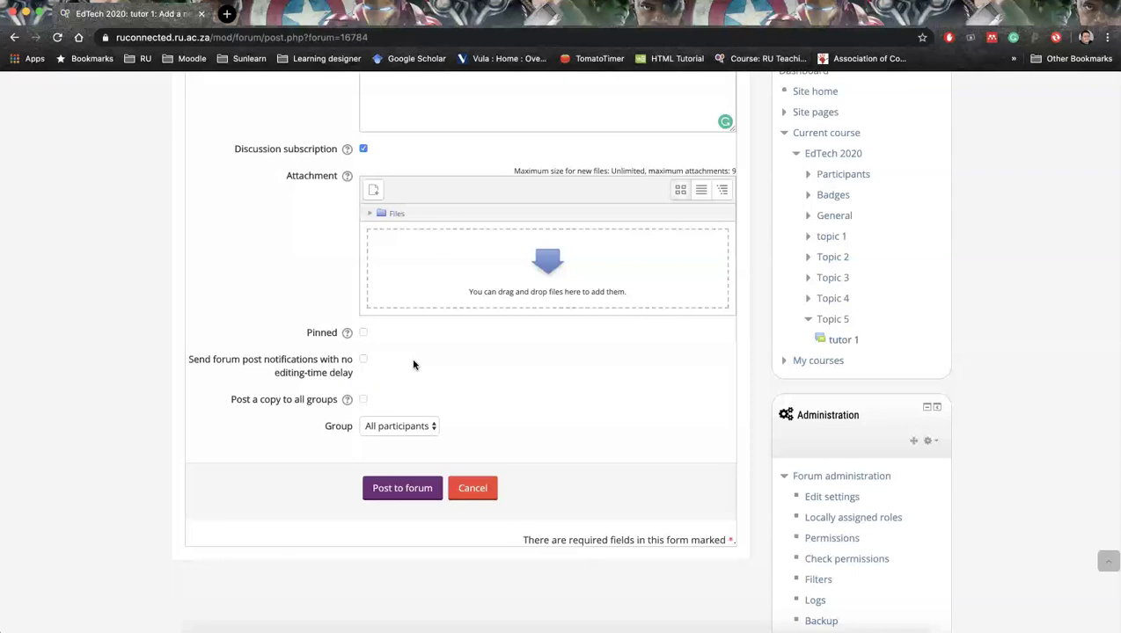
left_click(347, 361)
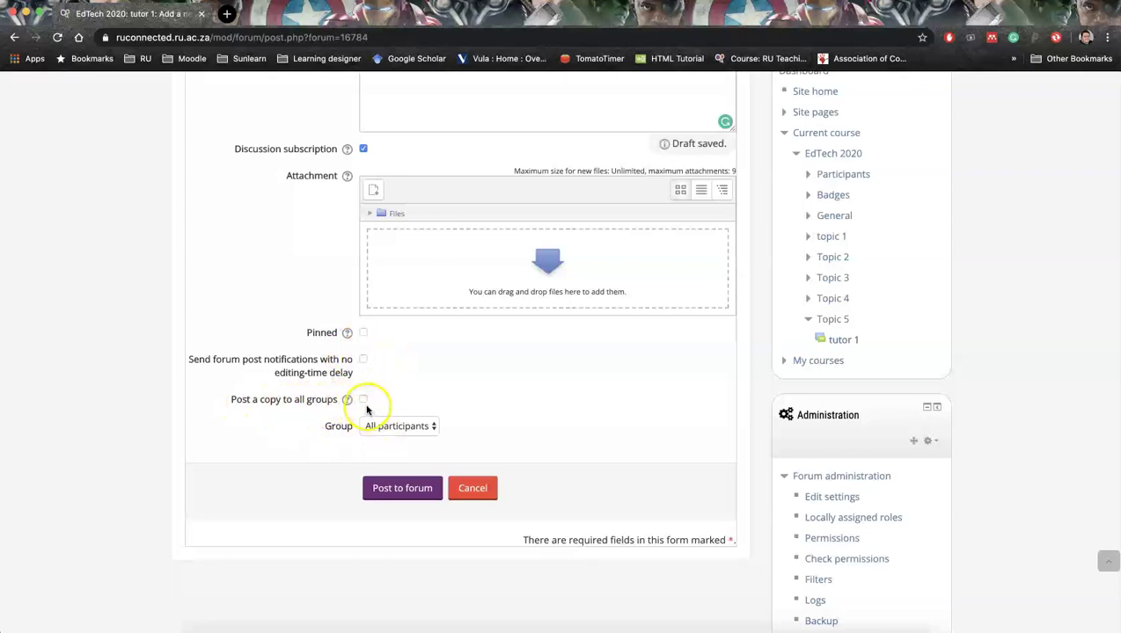
- Assign the discussion to Group 1 and post it to the forum
left_click(394, 427)
left_click(395, 440)
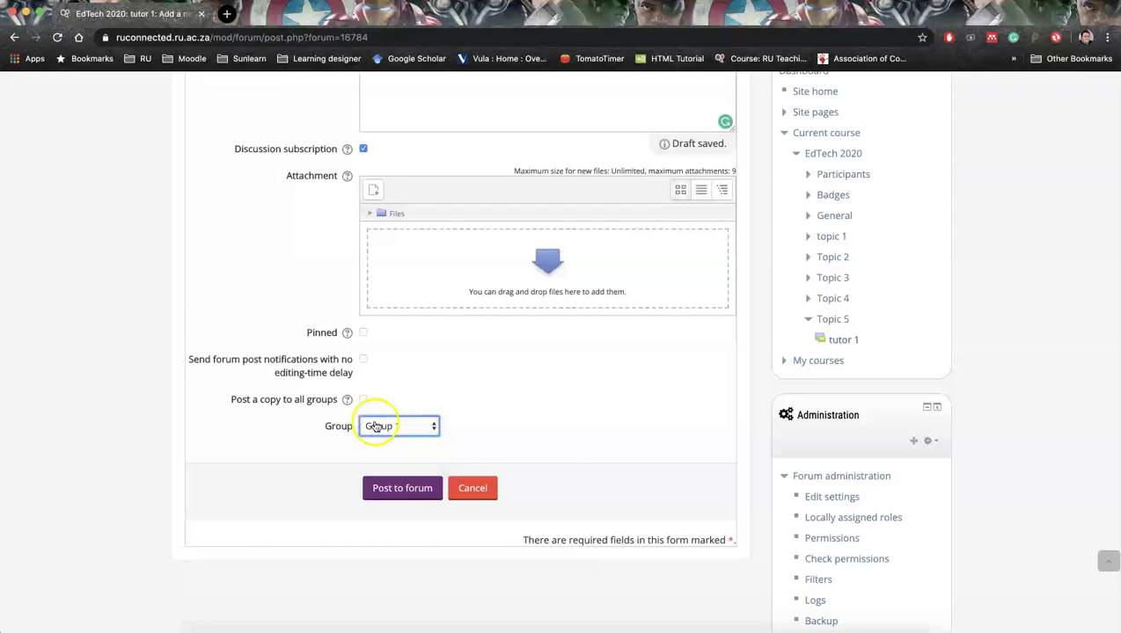
left_click(402, 489)
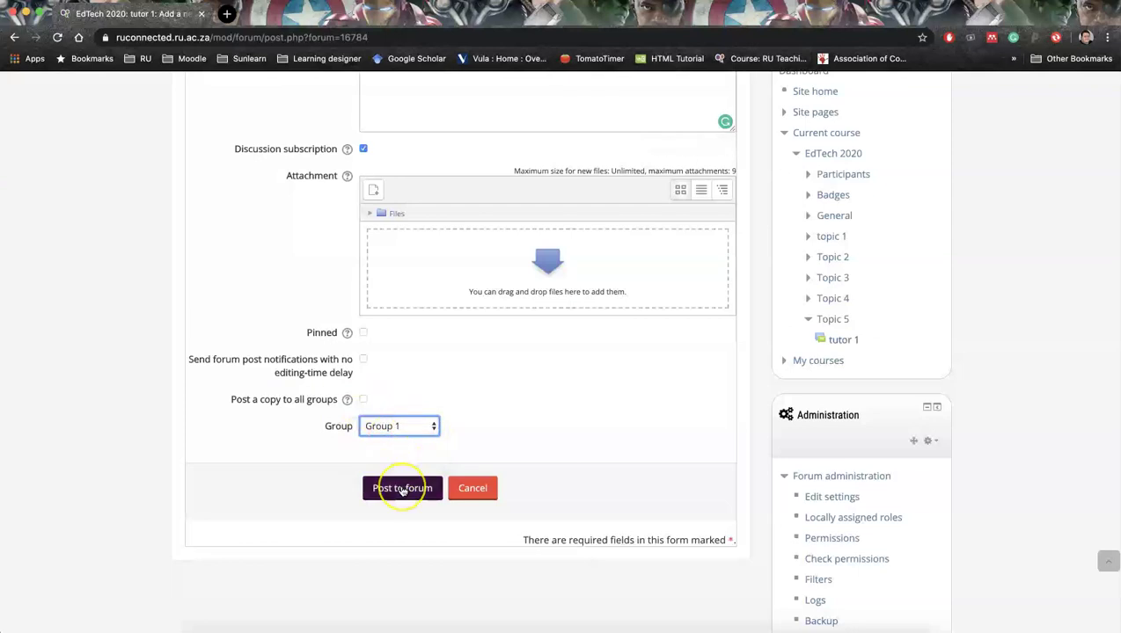
left_click(402, 489)
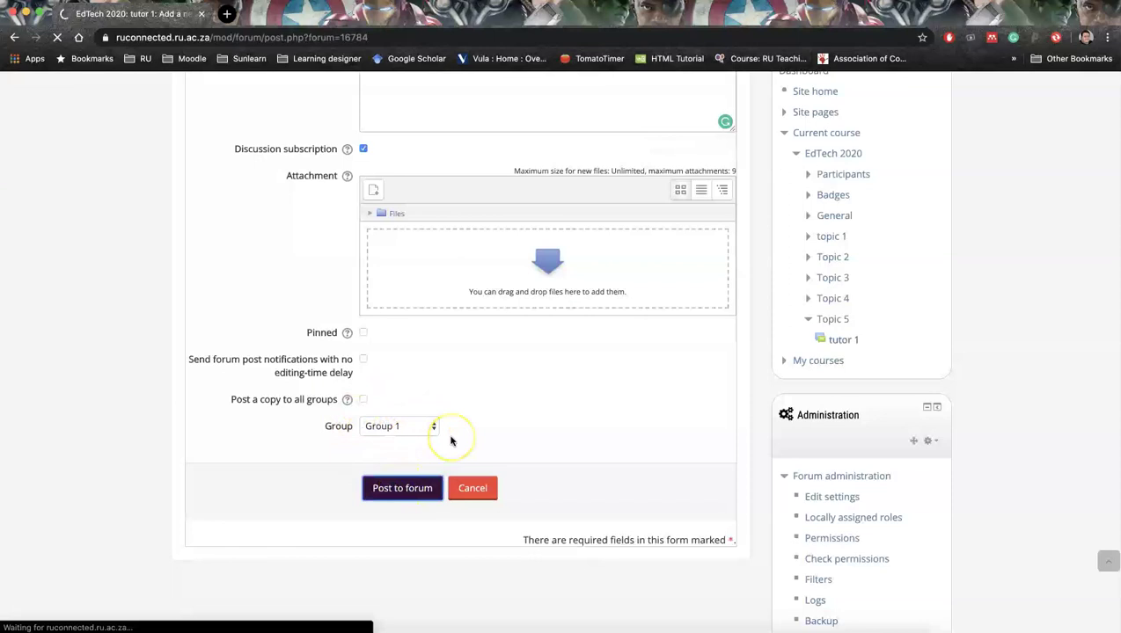
- Examine the tutor 1 forum page and its discussion list after posting
scroll(405, 421, "down", 1)
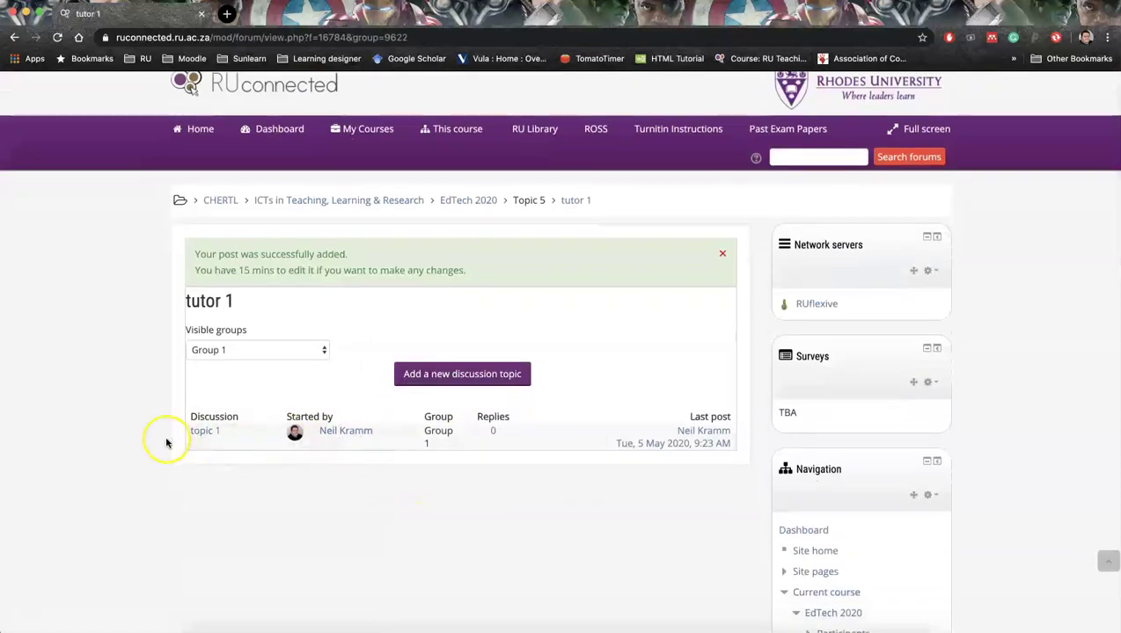
scroll(584, 528, "down", 4)
scroll(370, 302, "down", 1)
scroll(374, 309, "down", 7)
scroll(378, 316, "up", 2)
scroll(378, 317, "up", 6)
scroll(191, 281, "up", 1)
left_click(191, 281)
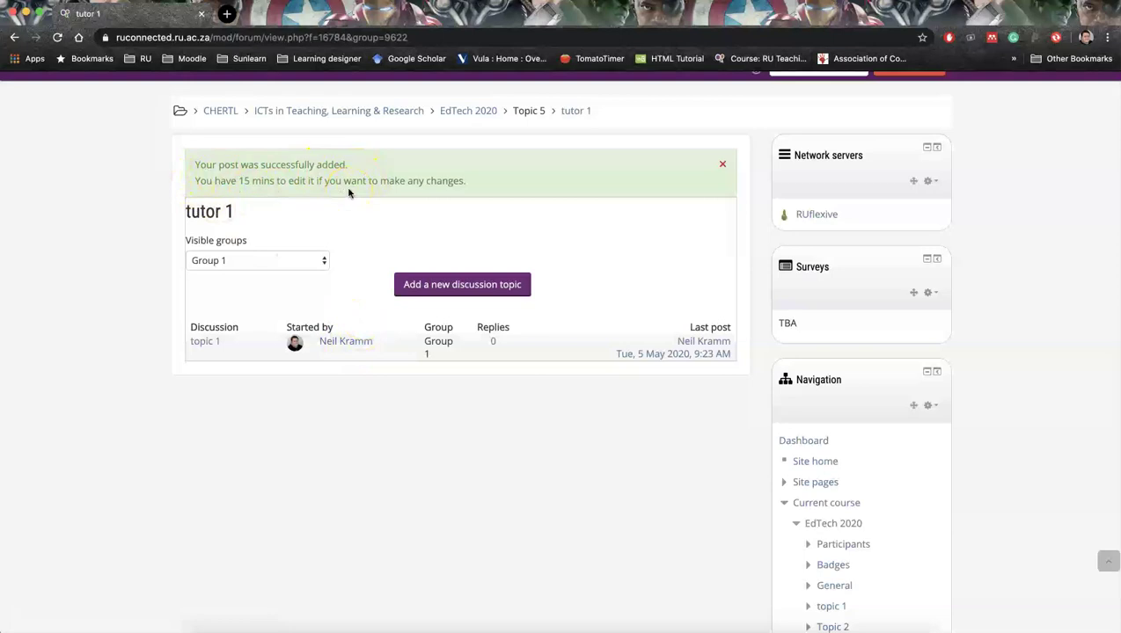
- Open the topic 1 discussion and examine its post with the reply, delete and edit options
left_click(214, 346)
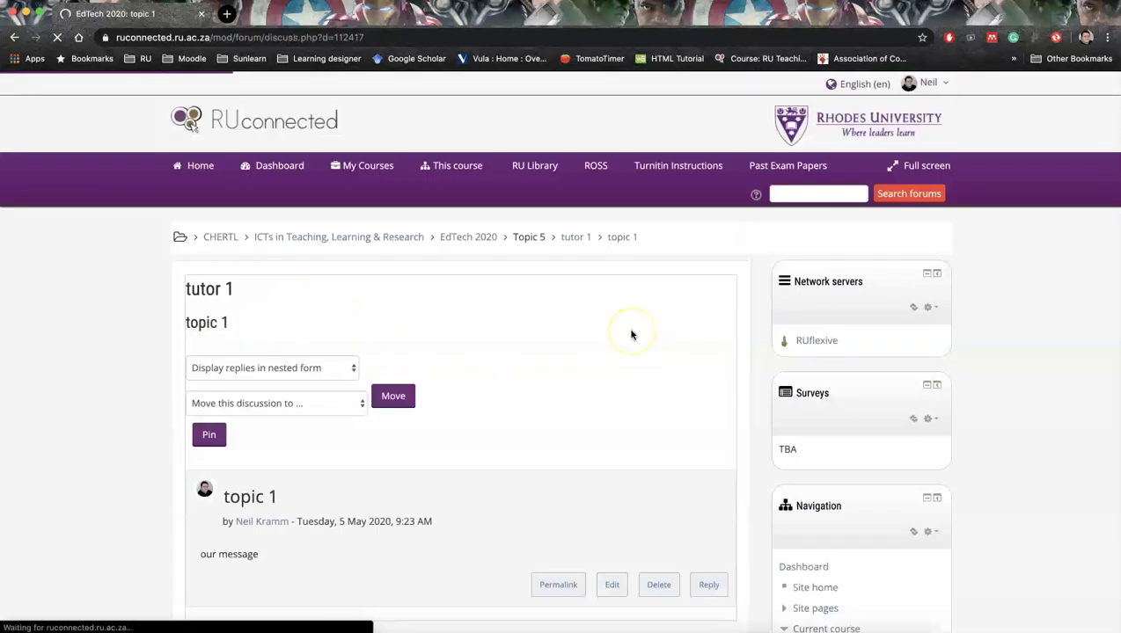
scroll(631, 334, "down", 2)
left_click(362, 444)
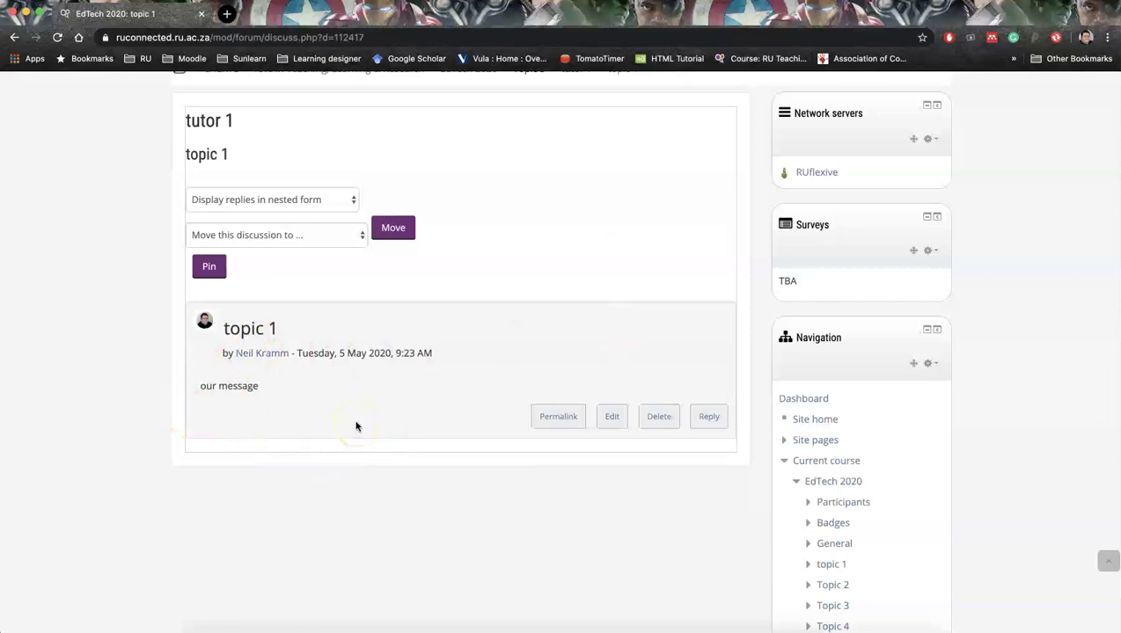
left_click(321, 373)
left_click(550, 387)
scroll(373, 406, "down", 1)
left_click(373, 406)
left_click(708, 403)
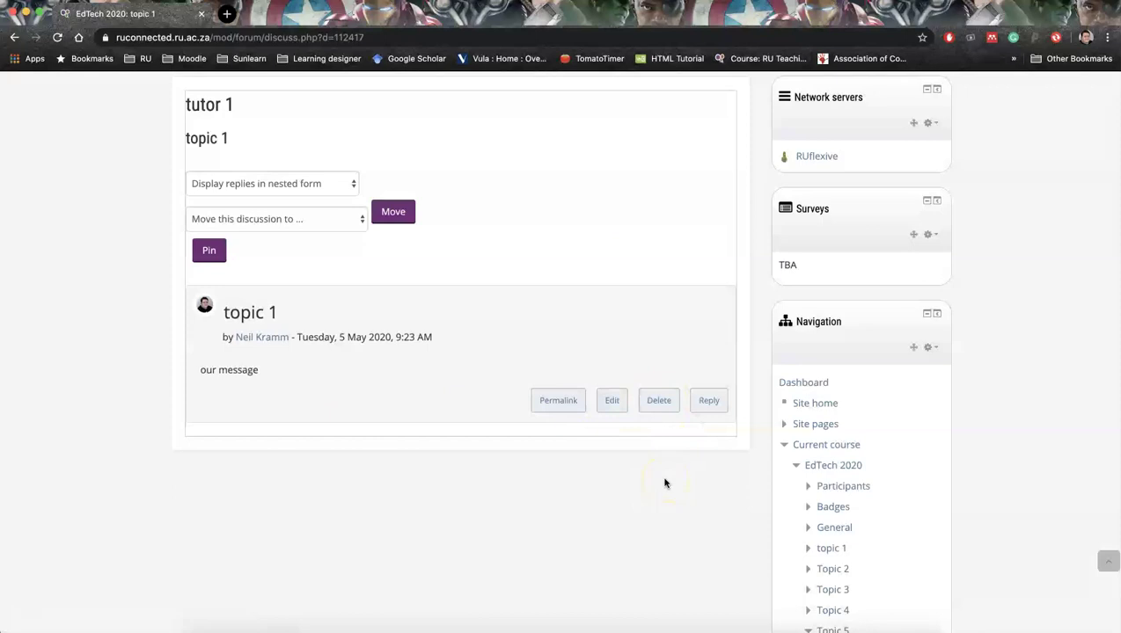
left_click(663, 406)
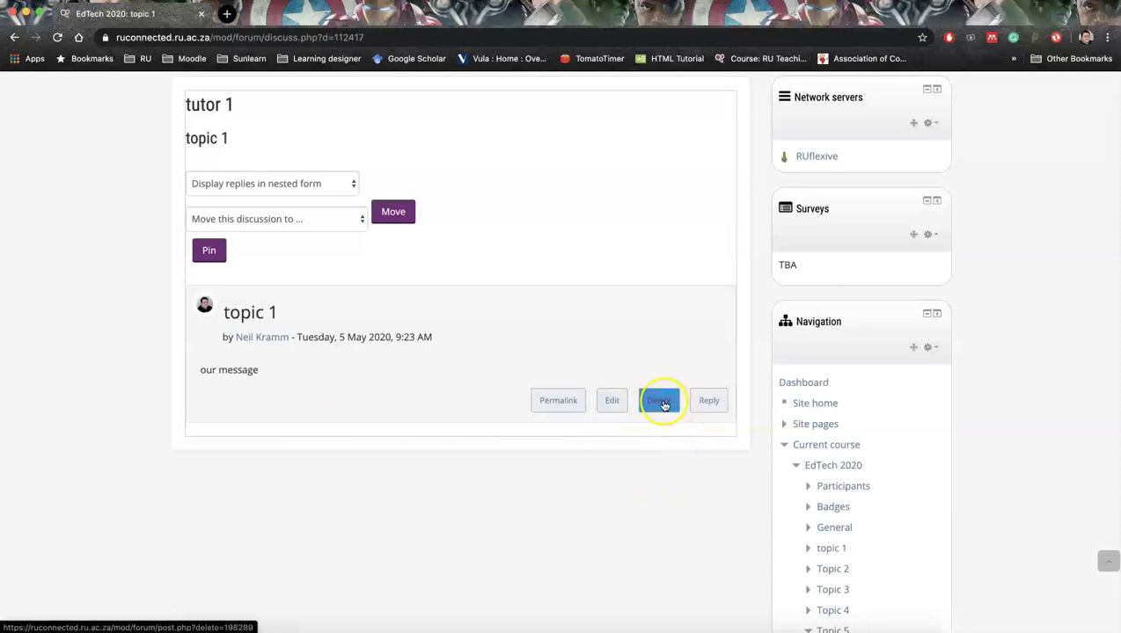
left_click(660, 400)
left_click(604, 402)
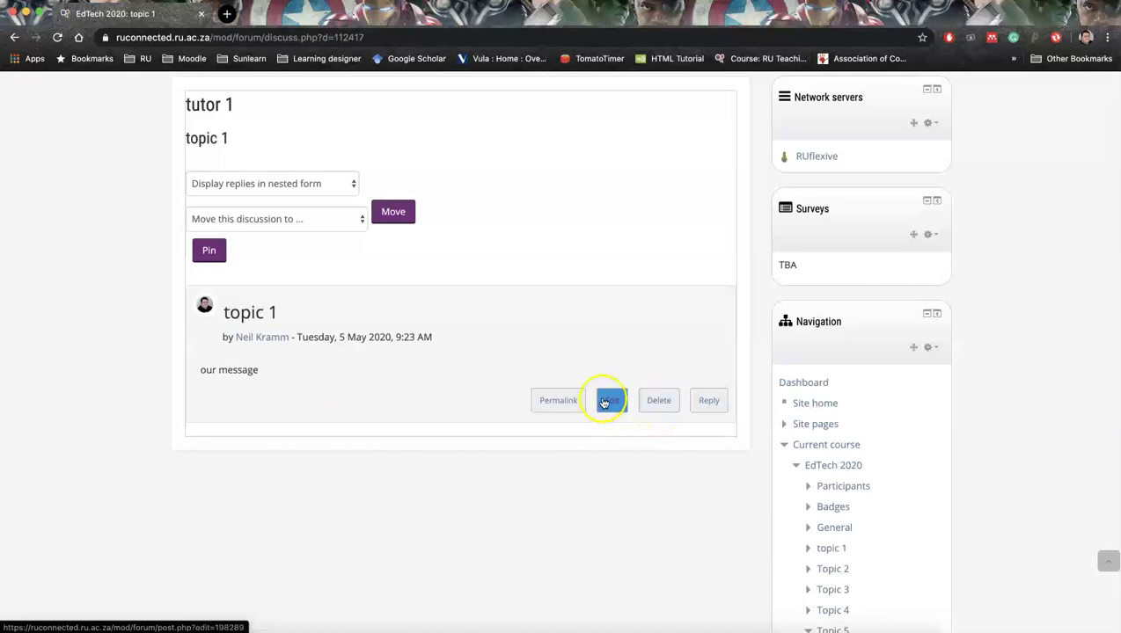
scroll(555, 202, "up", 3)
scroll(651, 450, "up", 1)
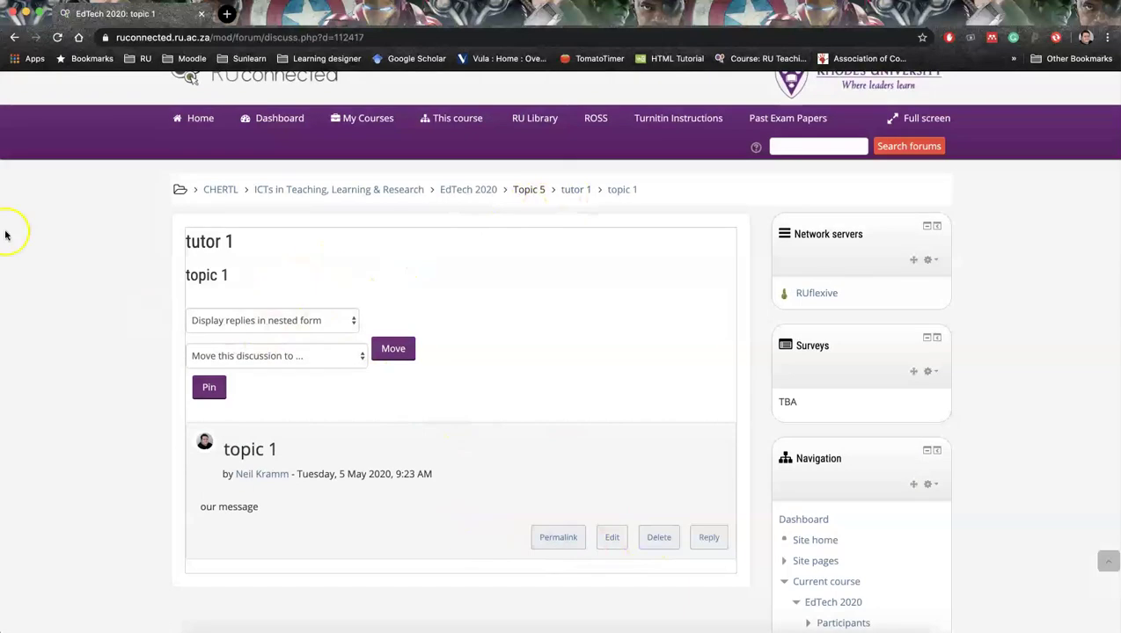
- Return to the tutor 1 forum and start another discussion with the subject "Communication and questions"
left_click(12, 37)
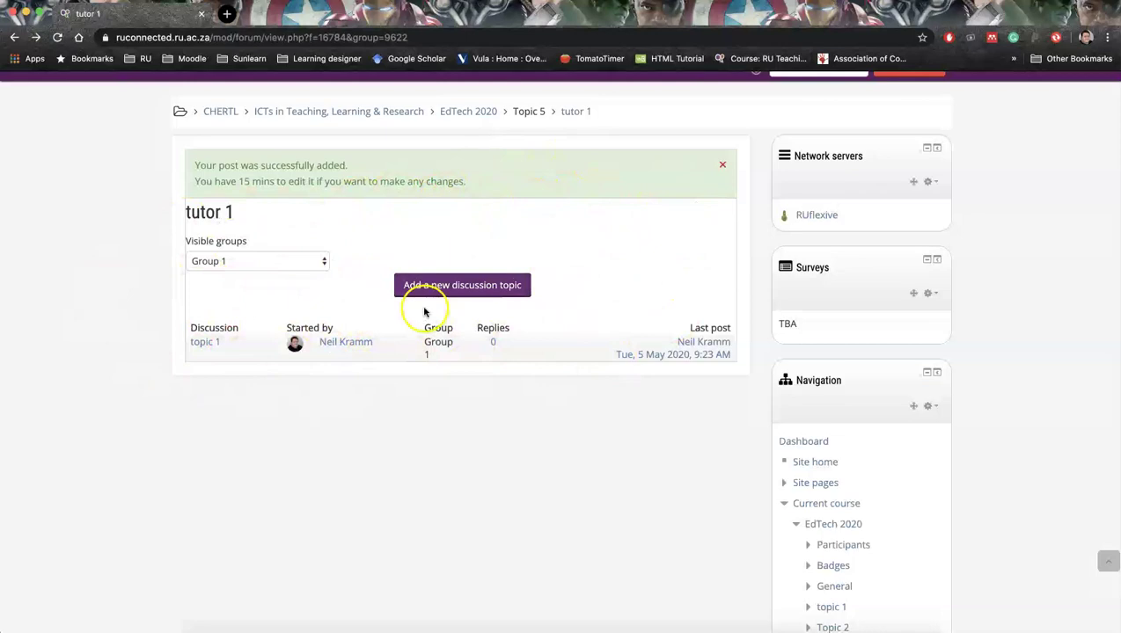
left_click(447, 295)
left_click(359, 350)
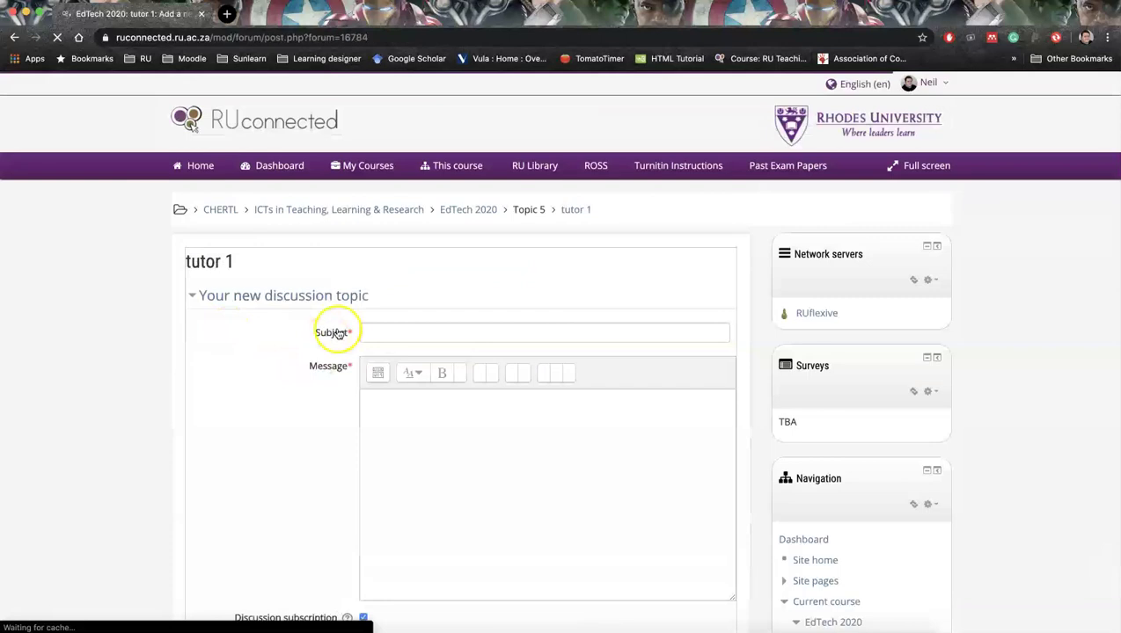
left_click(378, 331)
type("Communication and questions")
- Enter the message "Please ask questions here" and post the discussion to the forum
scroll(257, 432, "down", 2)
scroll(449, 395, "down", 1)
left_click(450, 396)
type("Please ask questions hge")
key("BackSpace")
key("BackSpace")
type("ere")
scroll(295, 512, "down", 5)
scroll(295, 512, "down", 2)
left_click(400, 442)
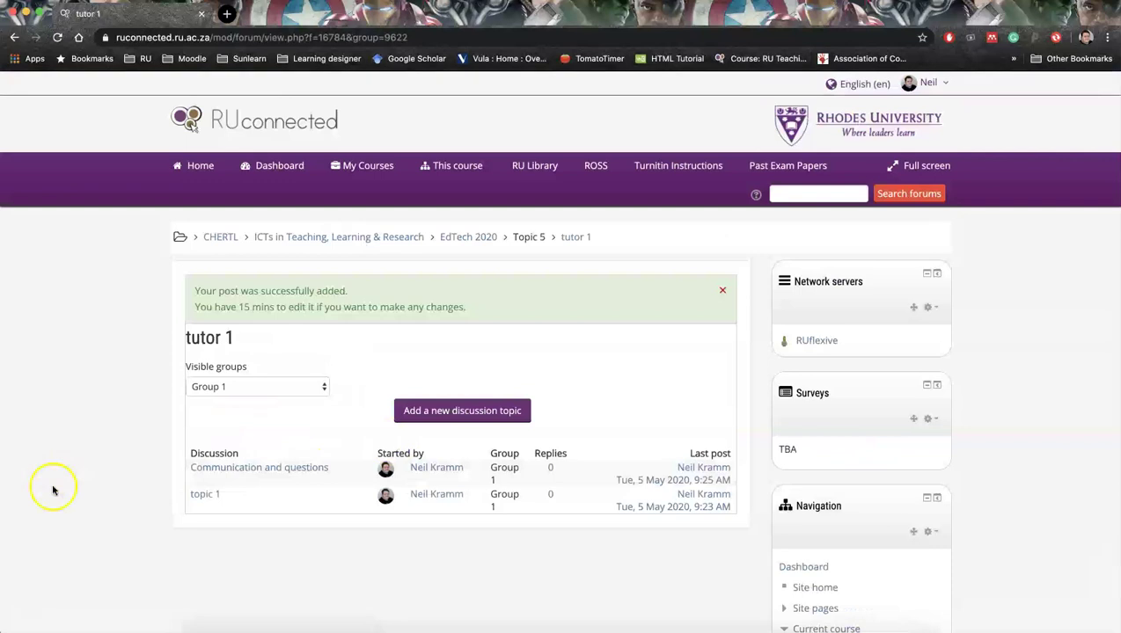
- Go back to the EdTech 2020 course and add a new Forum activity to Topic 5
scroll(229, 473, "down", 2)
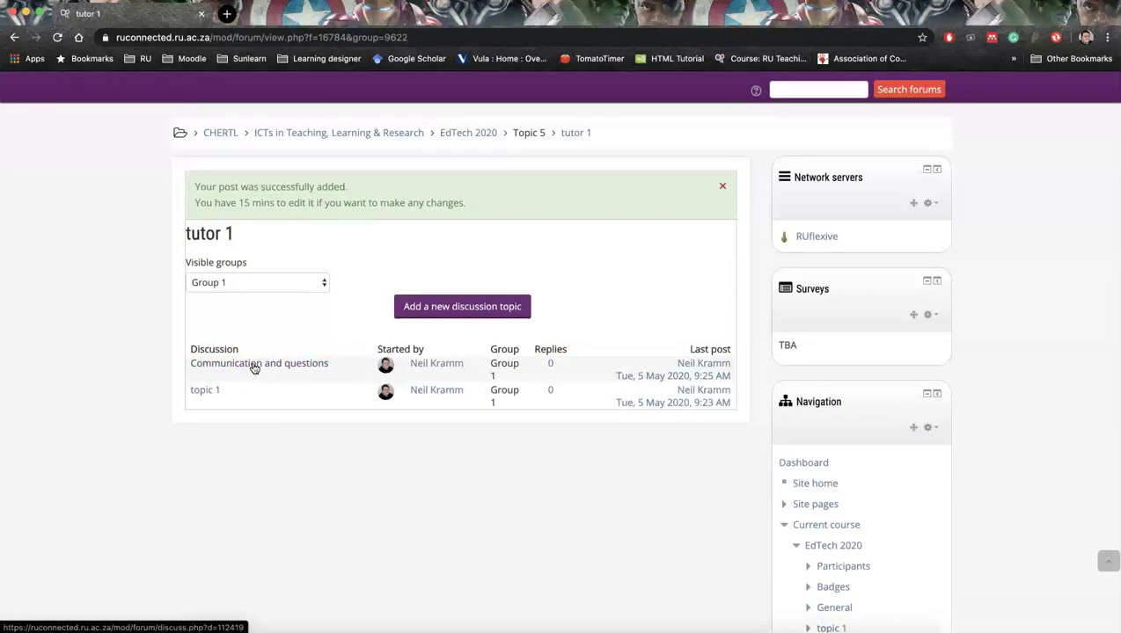
left_click(287, 370)
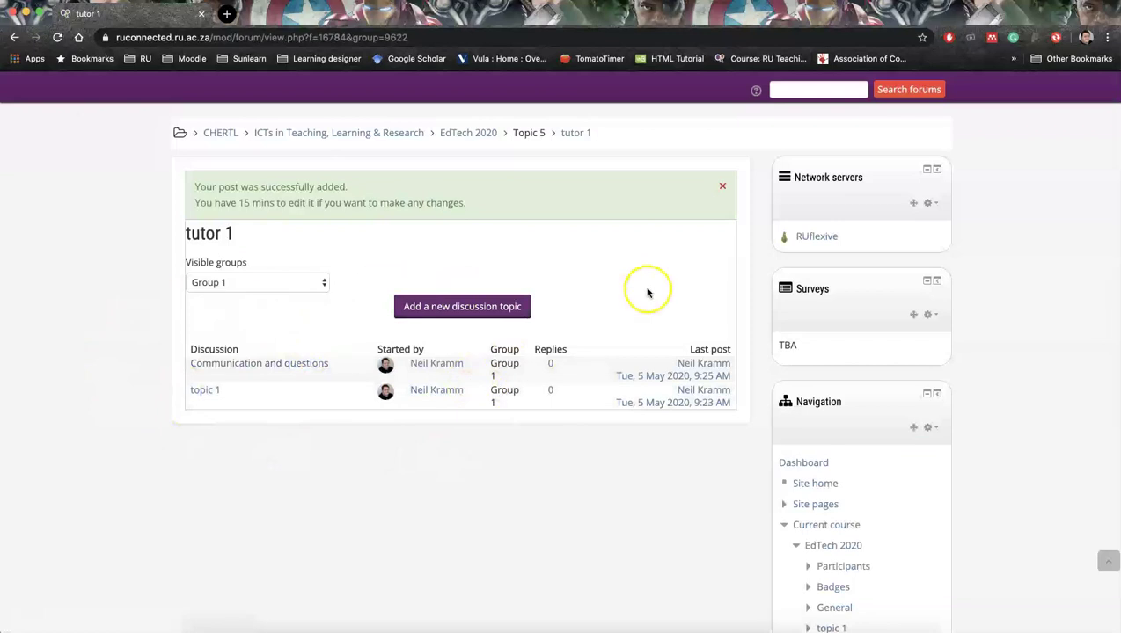
left_click(469, 138)
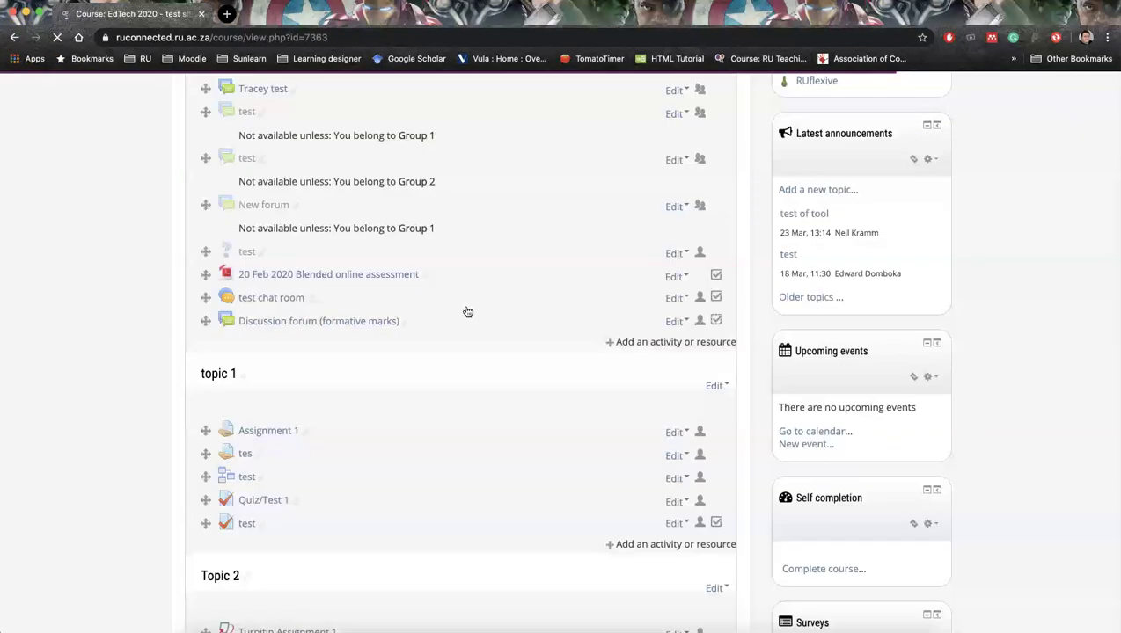
scroll(467, 312, "down", 10)
scroll(467, 313, "down", 3)
left_click(695, 409)
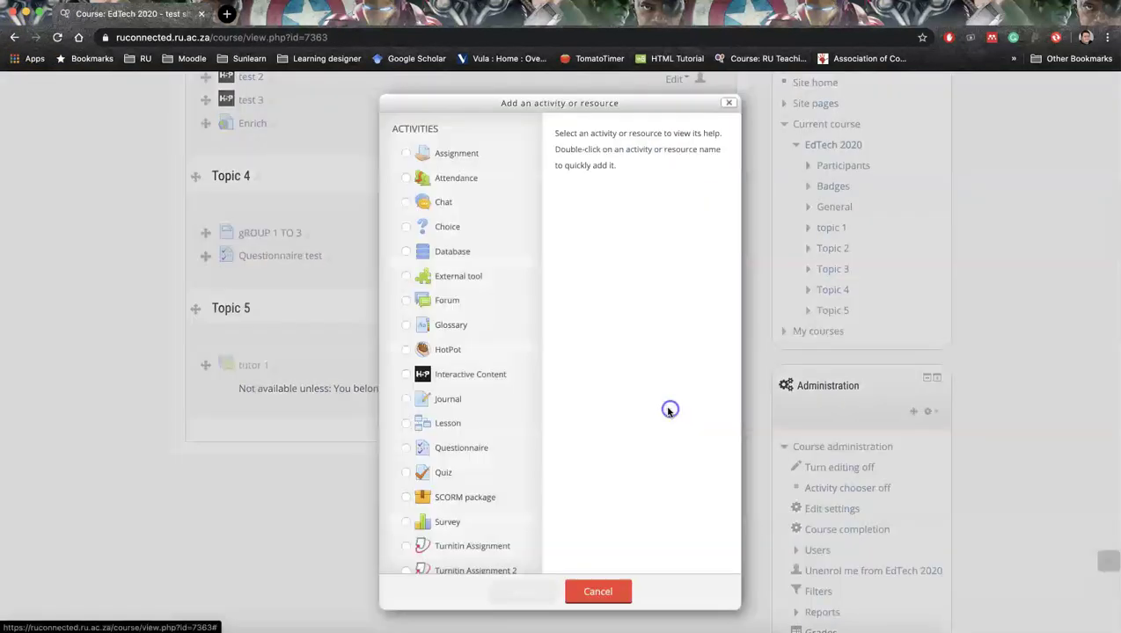
scroll(443, 356, "down", 1)
scroll(444, 356, "down", 4)
scroll(443, 355, "down", 1)
scroll(443, 334, "up", 4)
left_click(444, 276)
left_click(445, 224)
left_click(528, 590)
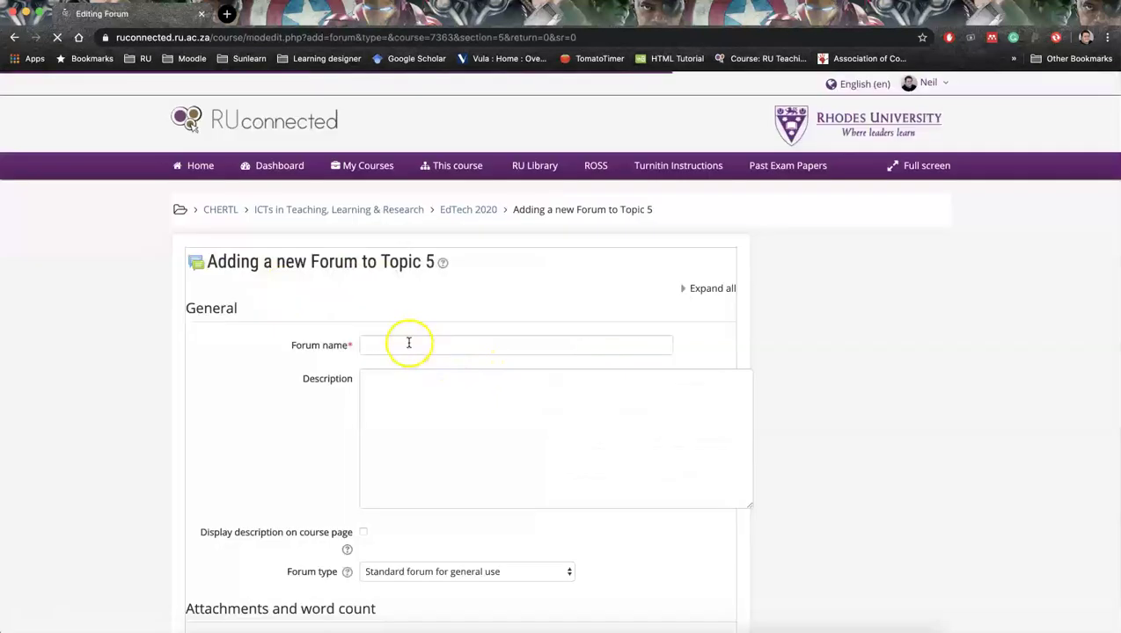
- Name the new forum "Tutor" and set its forum type to "A single simple discussion"
left_click(408, 343)
type("Tutor")
scroll(348, 491, "down", 3)
left_click(393, 458)
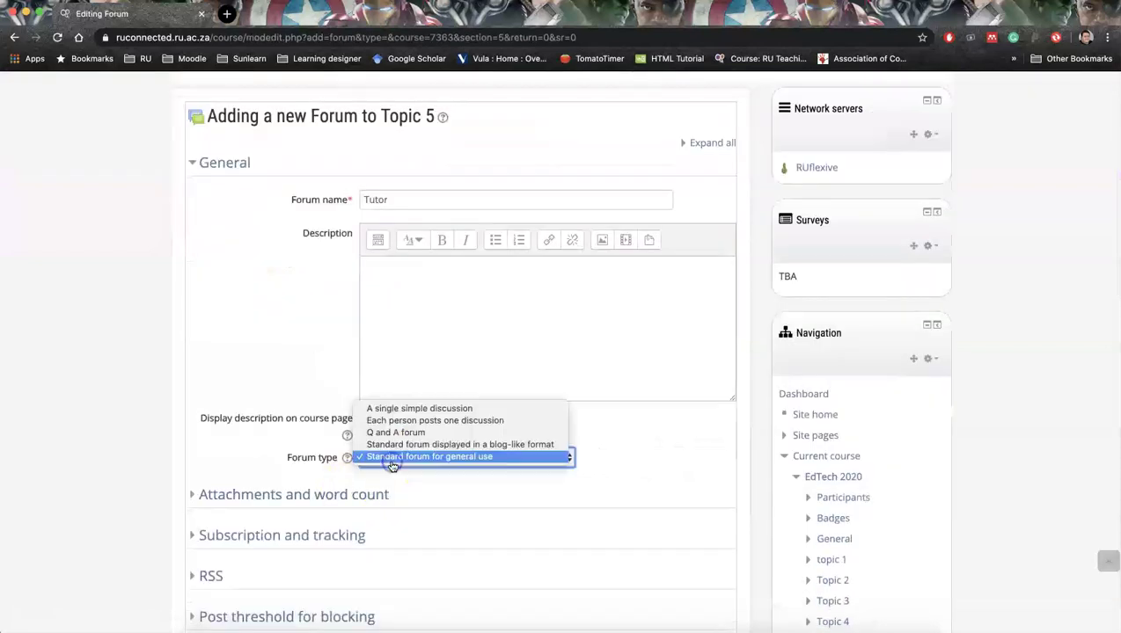
left_click(386, 410)
left_click(386, 410)
- Save the Tutor forum, return to the course and locate it under Topic 5
scroll(392, 508, "down", 1)
scroll(392, 507, "down", 5)
scroll(392, 507, "down", 4)
left_click(414, 522)
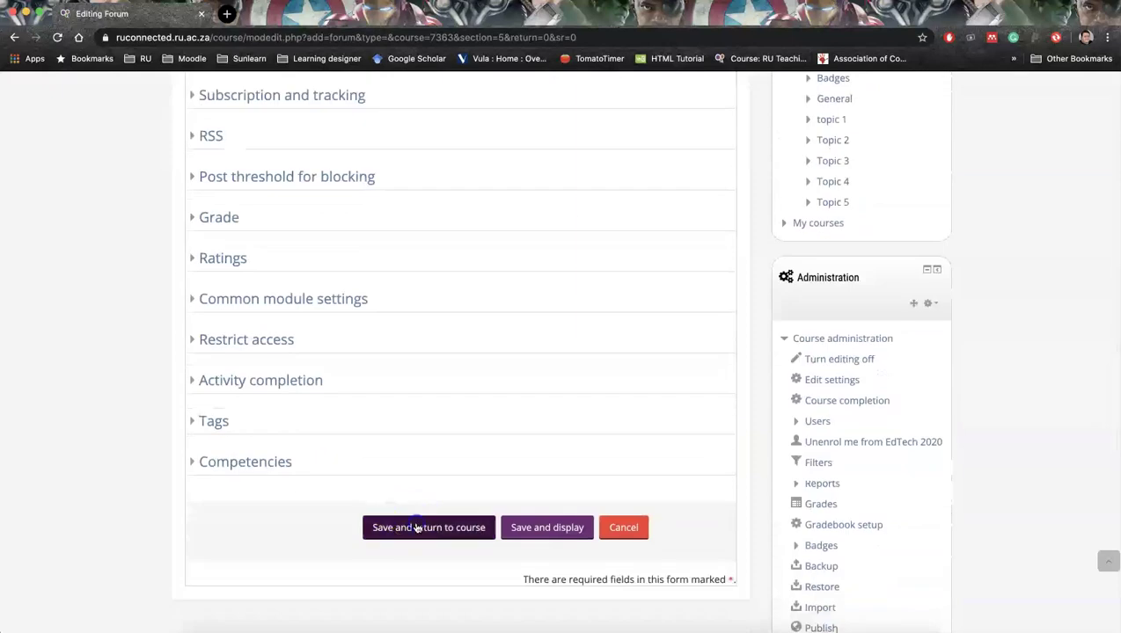
left_click(417, 527)
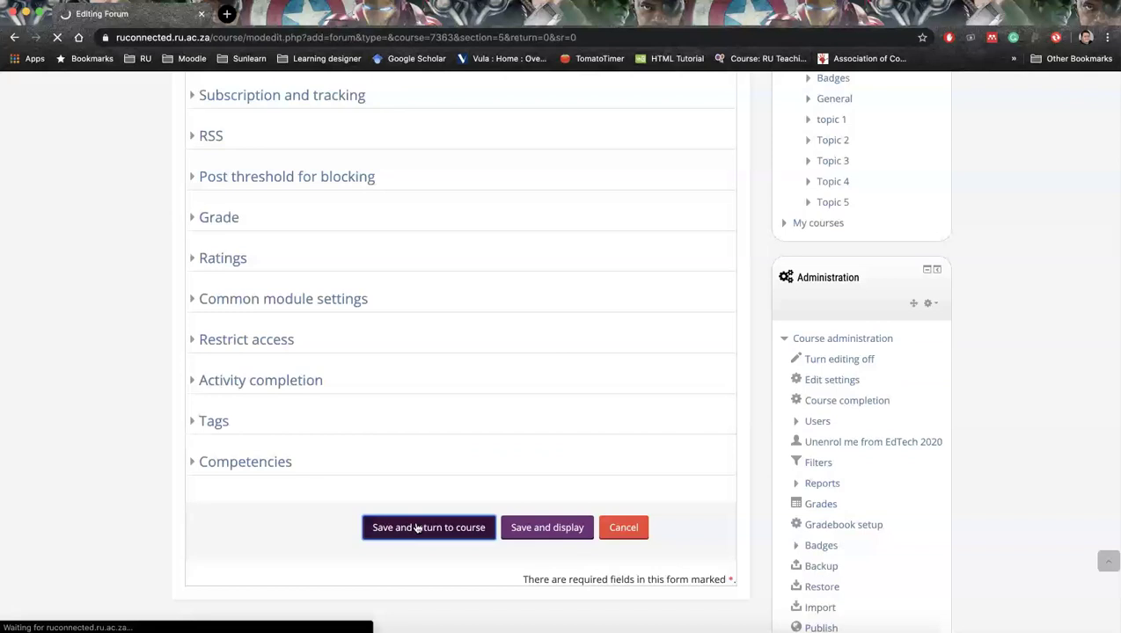
scroll(189, 340, "up", 3)
scroll(251, 337, "up", 1)
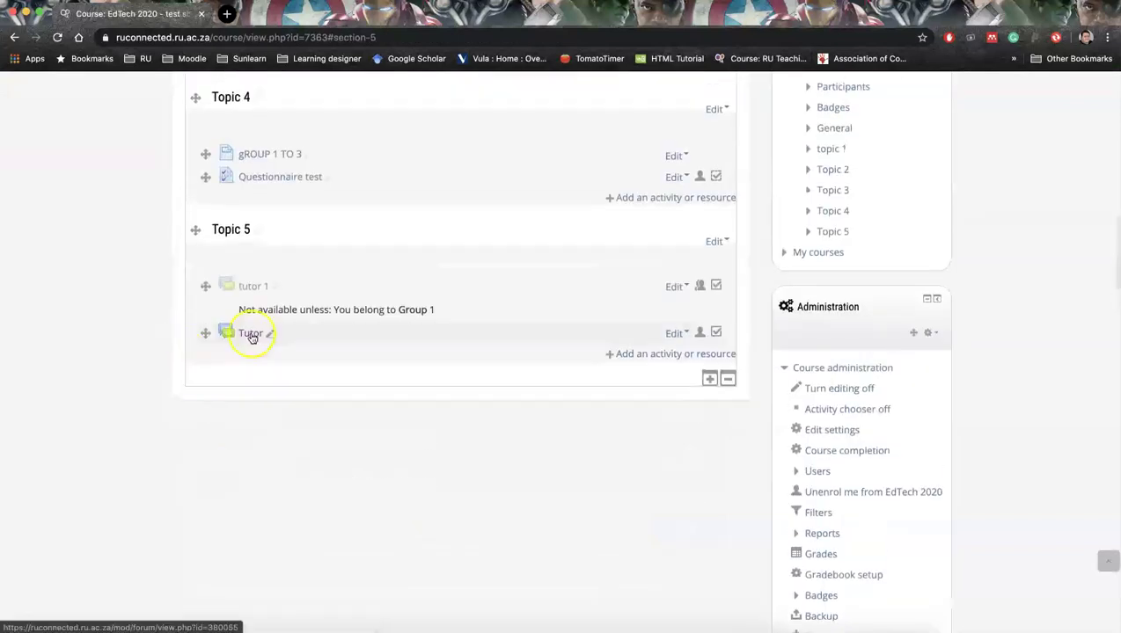
- Open the Tutor forum in Topic 5 and write the reply "add to convo" to its opening post
left_click(252, 338)
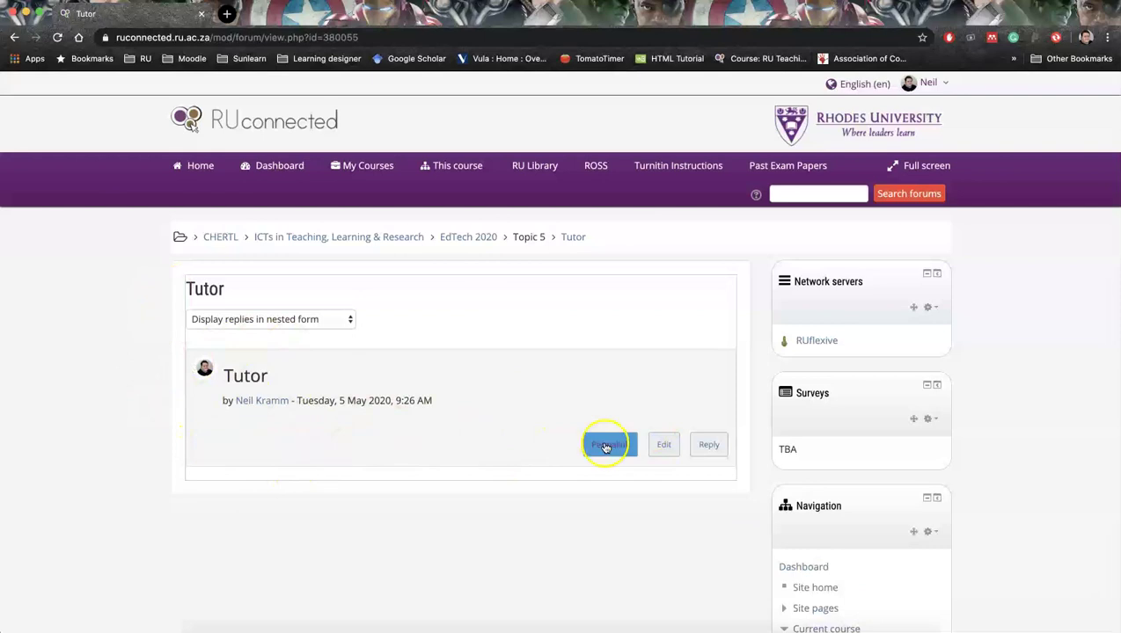
left_click(713, 449)
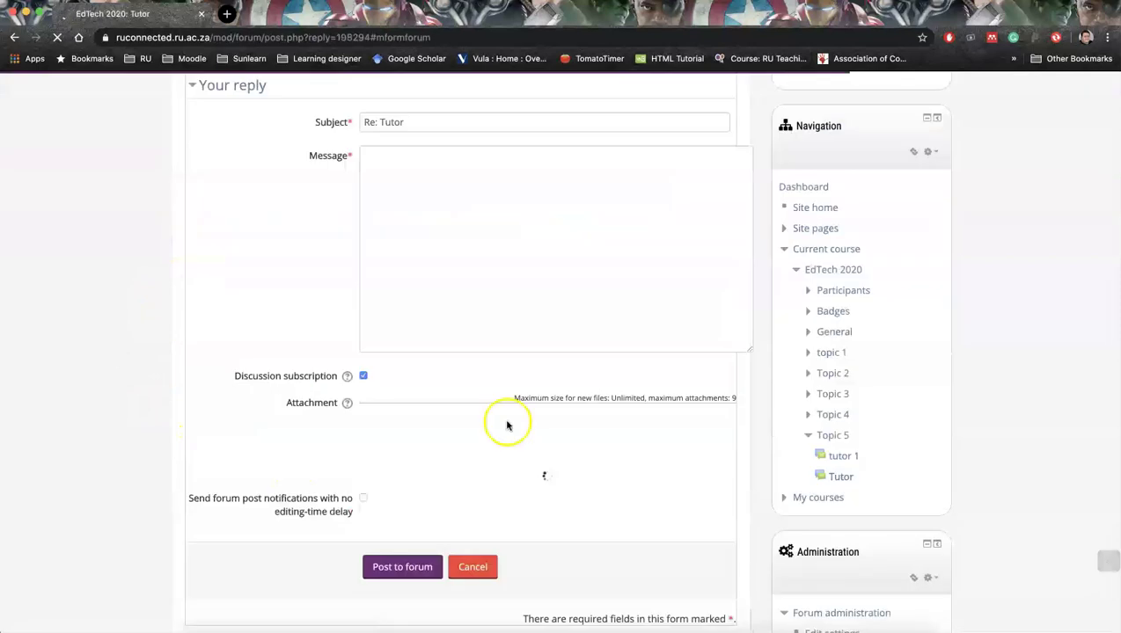
left_click(411, 256)
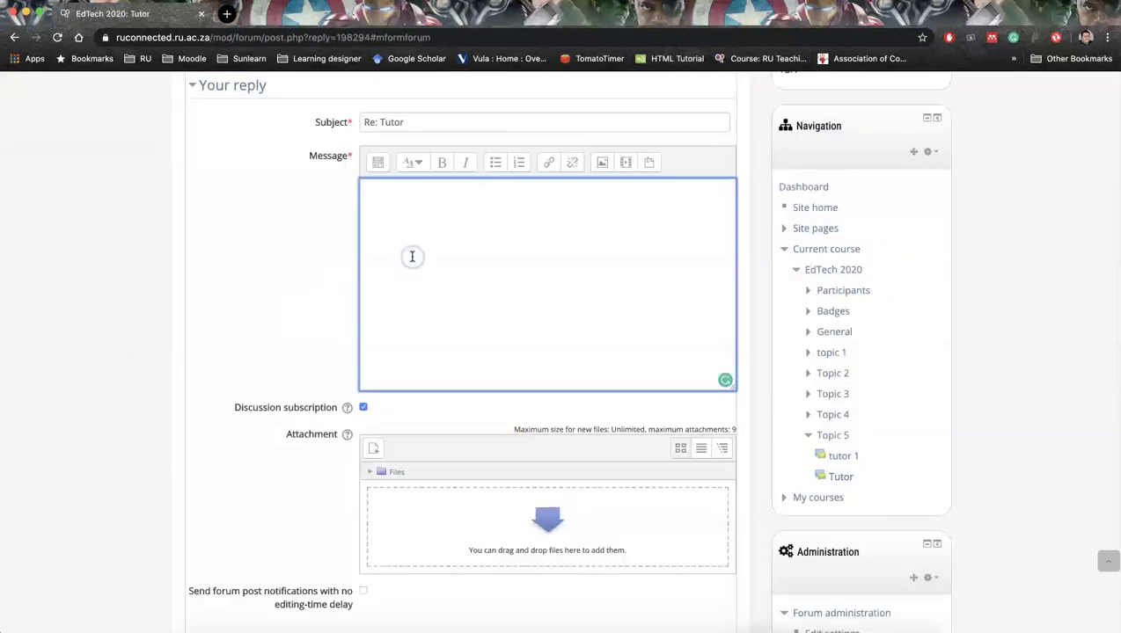
type("add to convo")
- Enable sending forum post notifications with no editing-time delay and post the reply to the forum
scroll(269, 303, "down", 1)
scroll(352, 343, "down", 4)
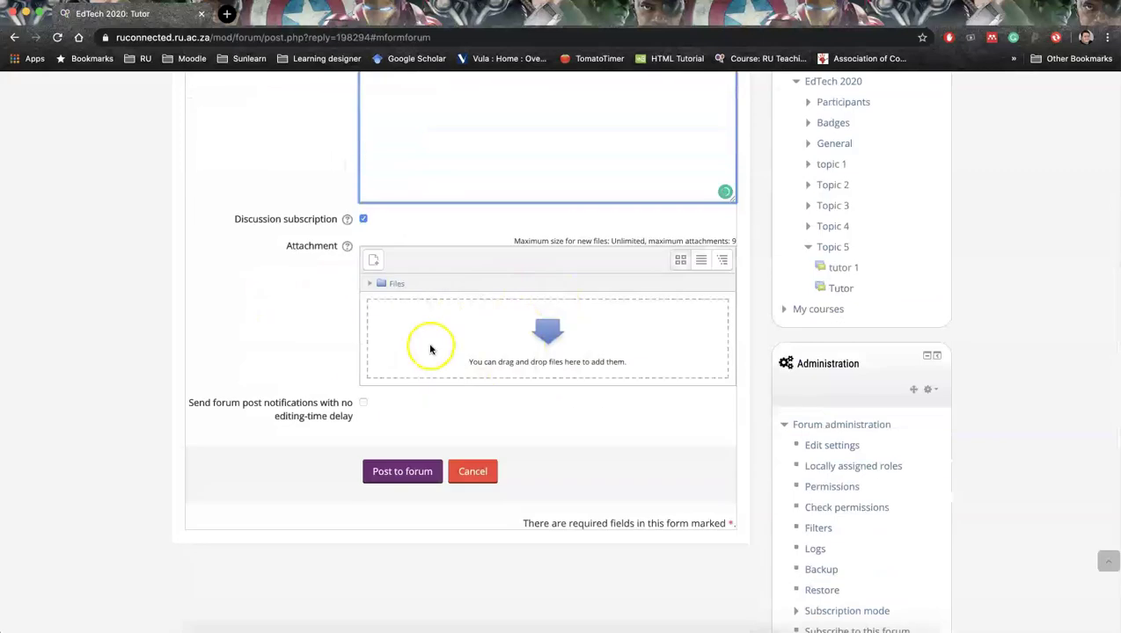
left_click(362, 403)
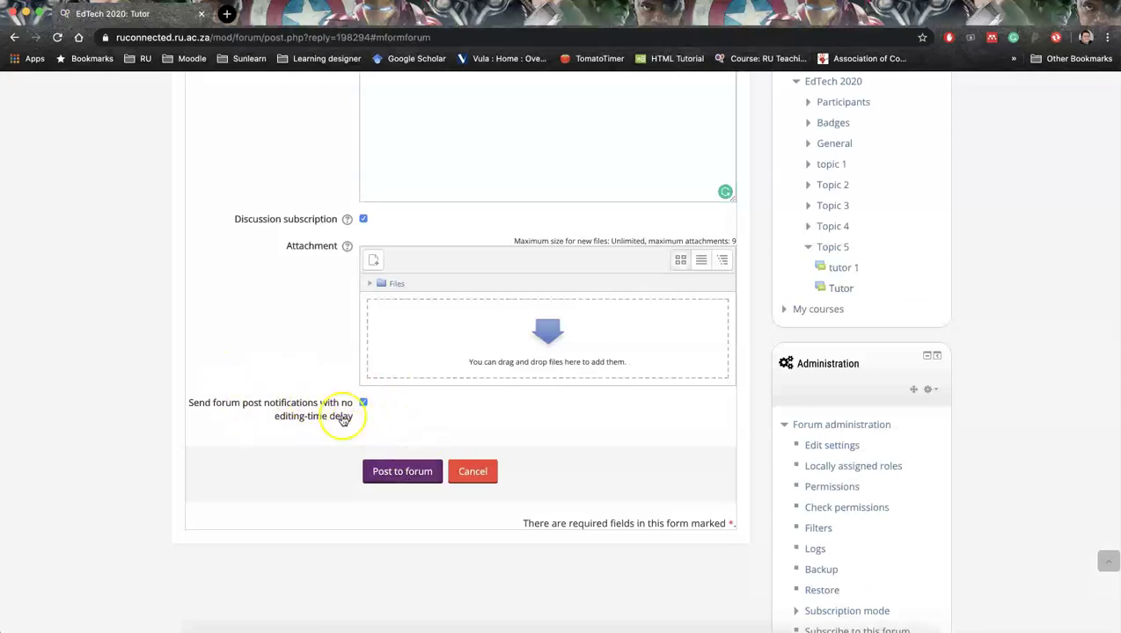
left_click(402, 474)
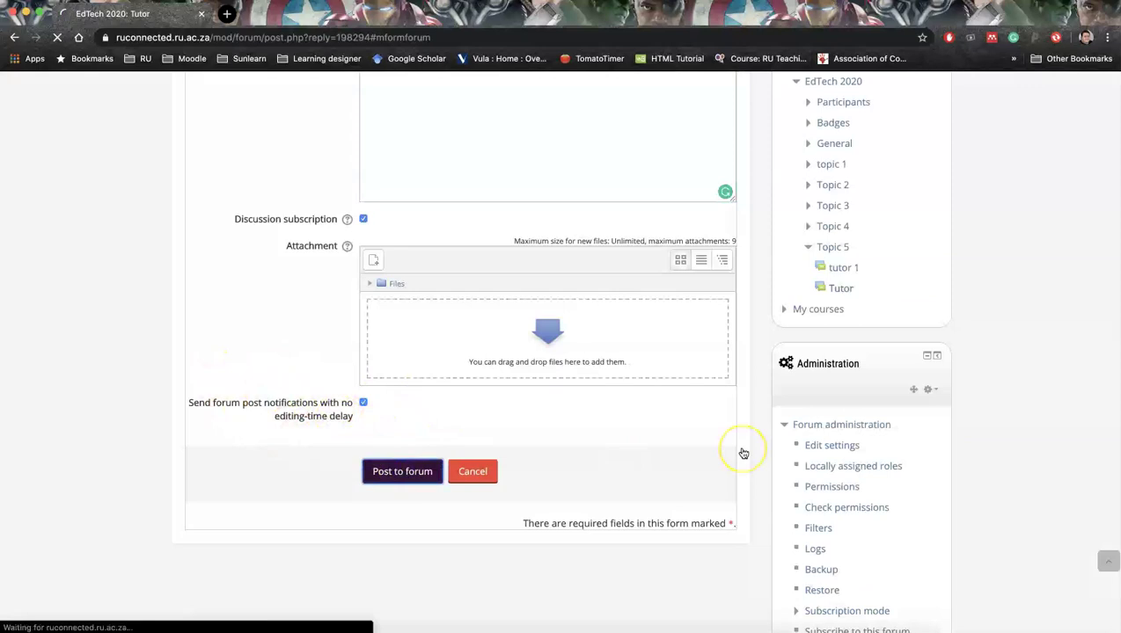
- Review the Tutor discussion page, examining how the reply is nested beneath the opening post
left_click(517, 424)
scroll(146, 265, "up", 3)
left_click(146, 265)
left_click(233, 364)
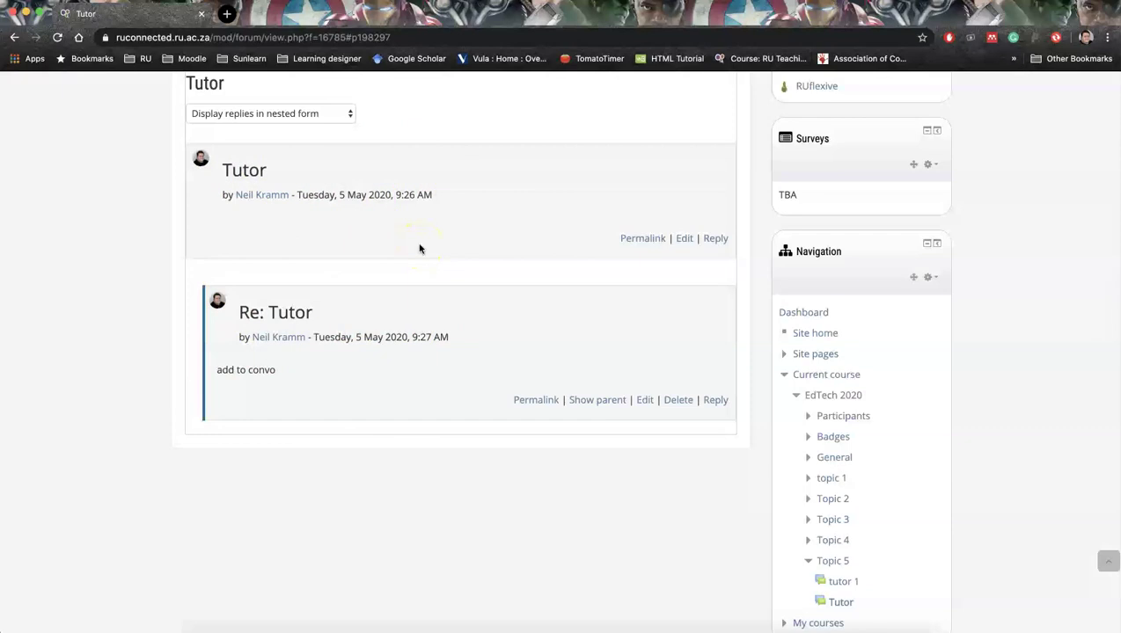
scroll(378, 410, "down", 1)
scroll(377, 411, "down", 2)
scroll(357, 409, "up", 10)
scroll(336, 409, "down", 7)
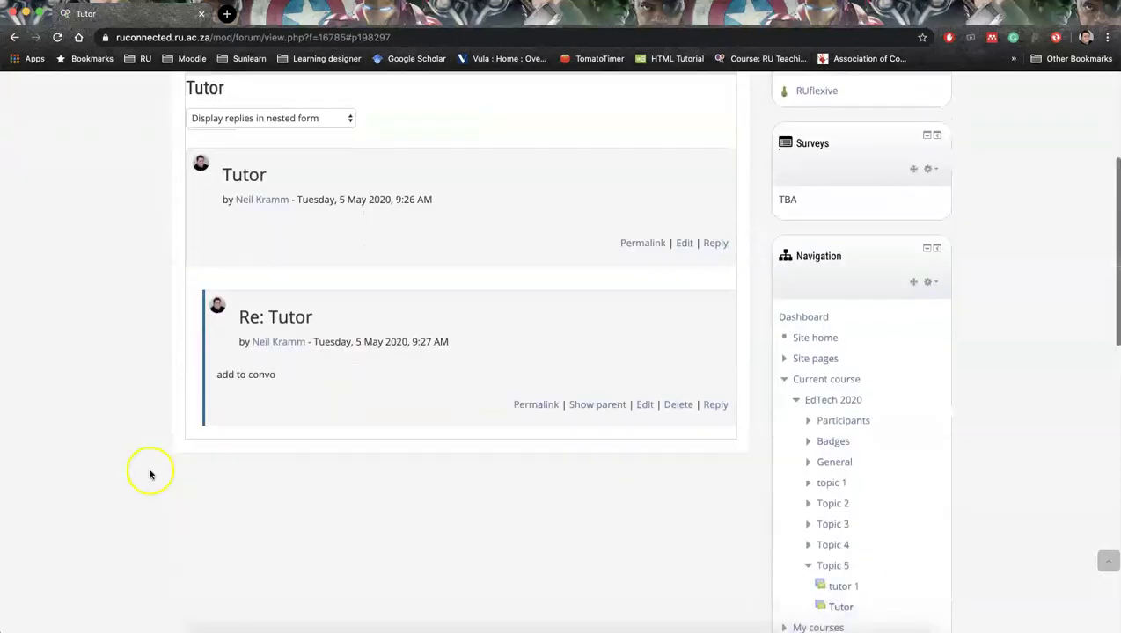